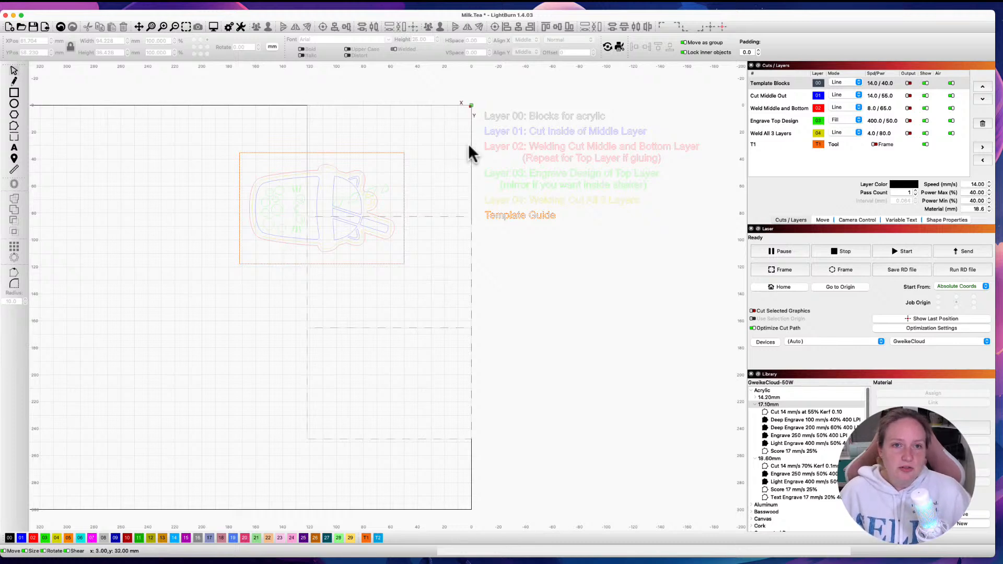
# Step: Hide every layer except Template Blocks, including the T1 template guide
pyautogui.click(925, 95)
pyautogui.click(926, 108)
pyautogui.click(926, 121)
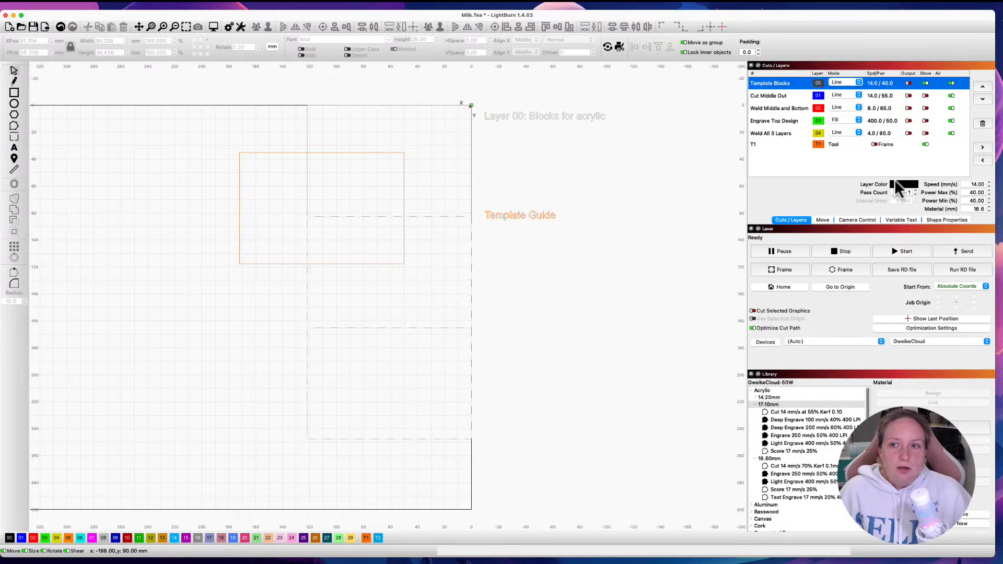
pyautogui.click(926, 145)
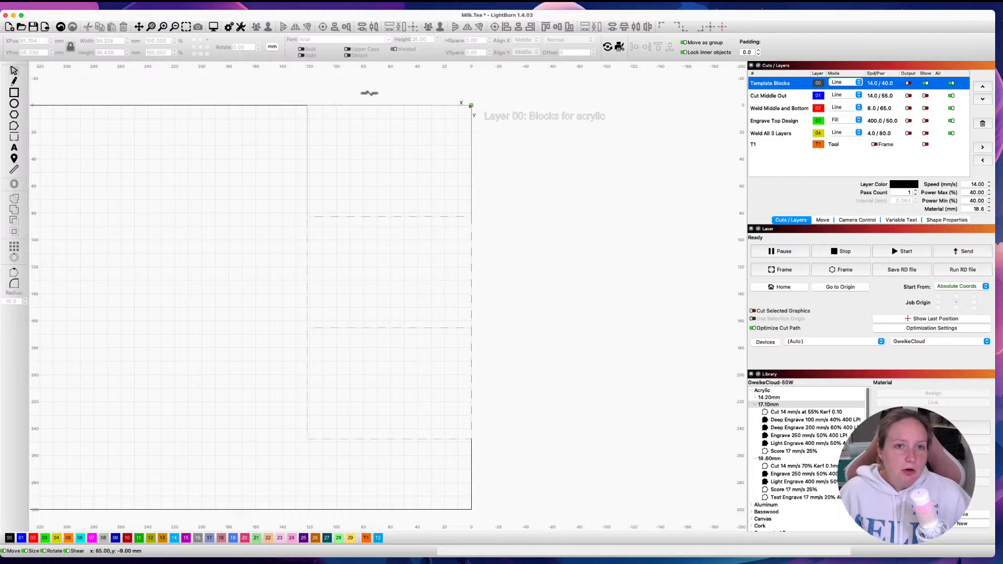
# Step: Apply a virtual grid array to the template block with 1 column, 3 rows and zero spacing
pyautogui.click(306, 119)
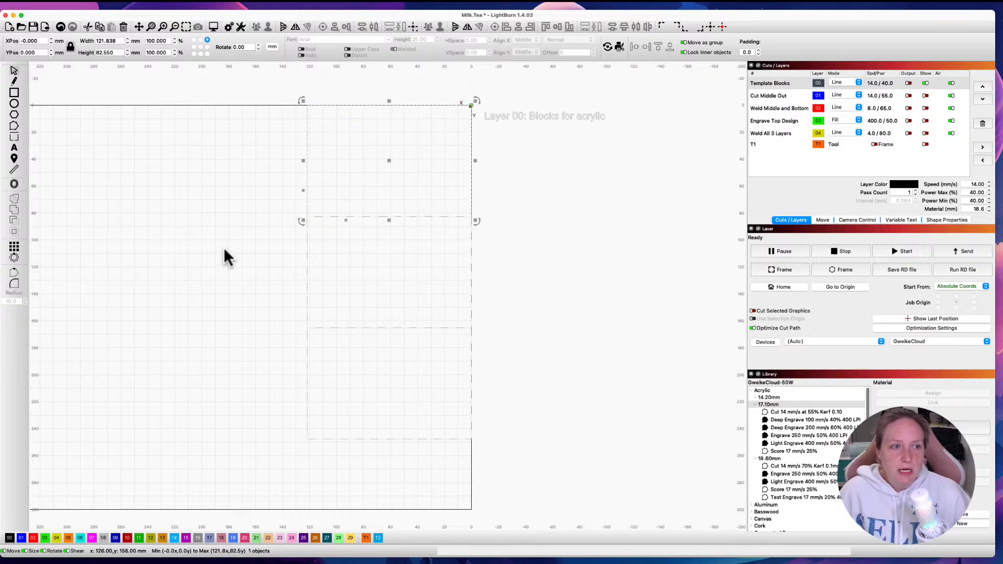
pyautogui.click(15, 249)
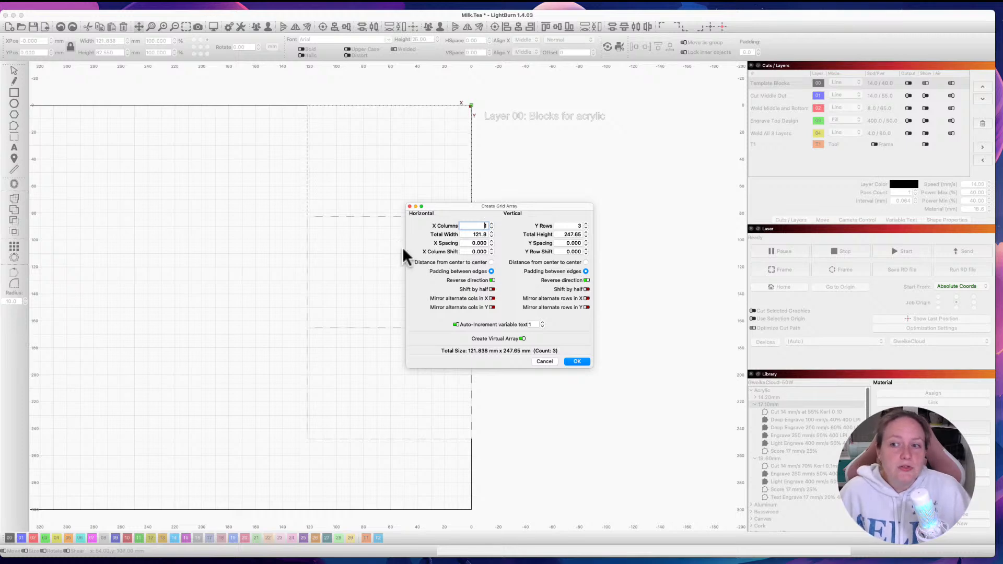
pyautogui.press('BackSpace')
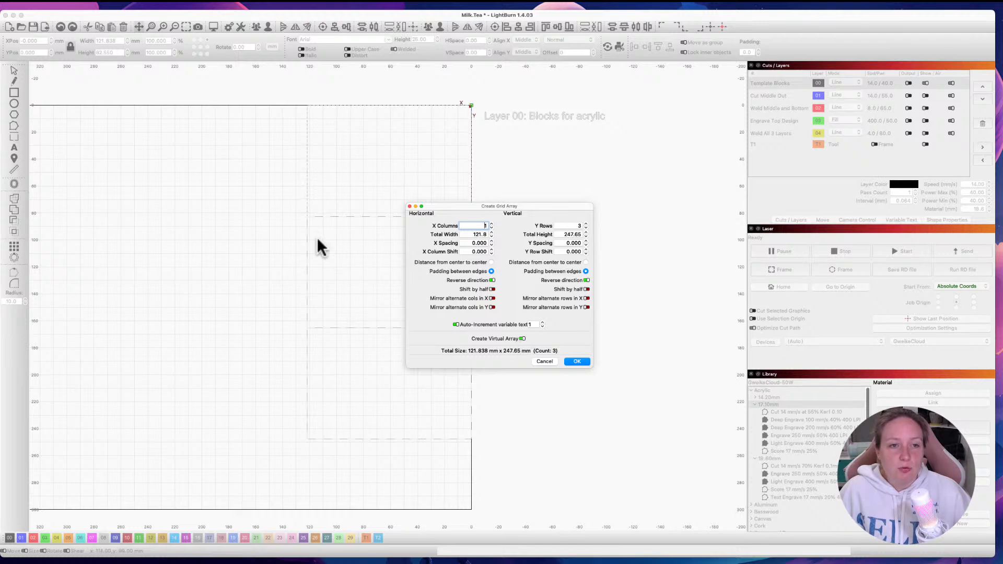
pyautogui.click(576, 362)
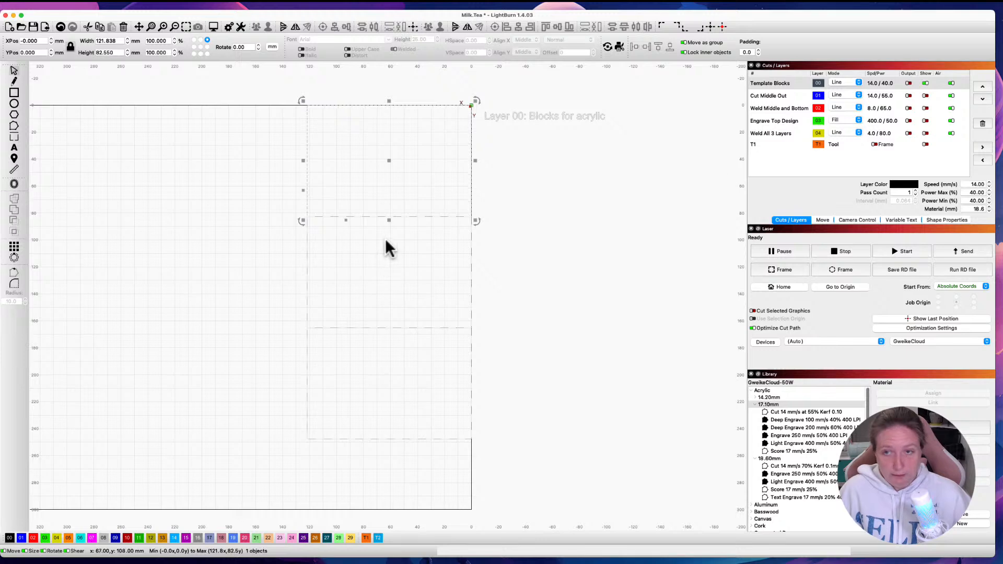
# Step: Hide the Template Blocks layer, show all the cut, weld, engrave and T1 guide layers, and clear the selection
pyautogui.click(925, 84)
pyautogui.click(925, 96)
pyautogui.click(926, 108)
pyautogui.click(926, 121)
pyautogui.click(926, 145)
pyautogui.click(678, 246)
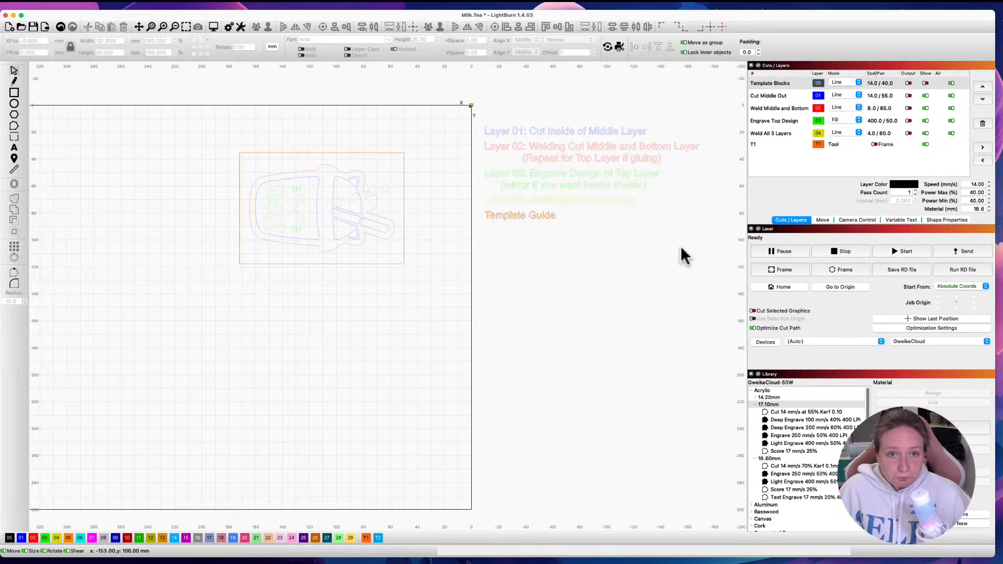
# Step: Examine the cup design's coloured outlines and the template guide around them, up close and as a whole
pyautogui.scroll(-2, 224, 212)
pyautogui.scroll(10, 224, 212)
pyautogui.scroll(-6, 224, 212)
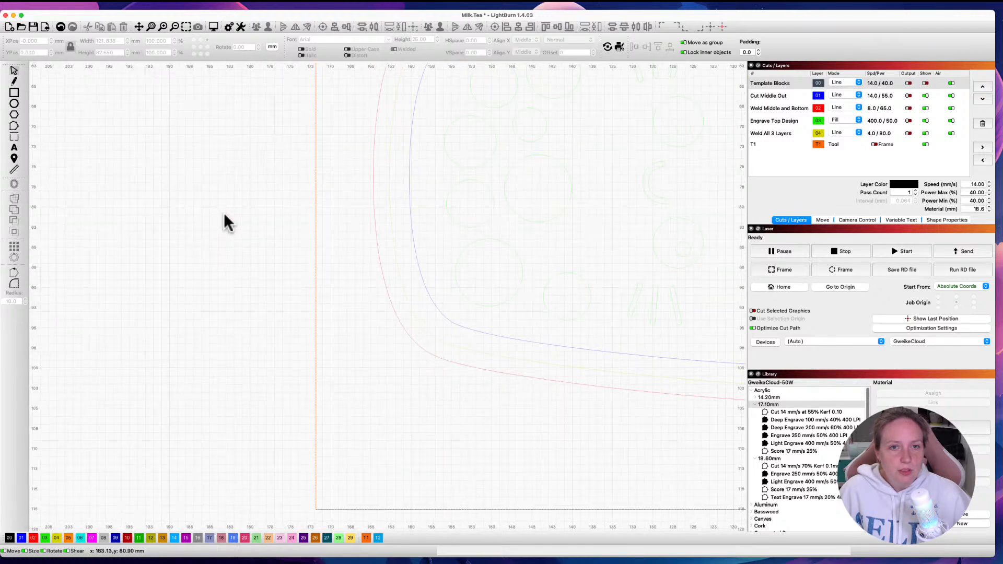
pyautogui.hscroll(-5, 325, 243)
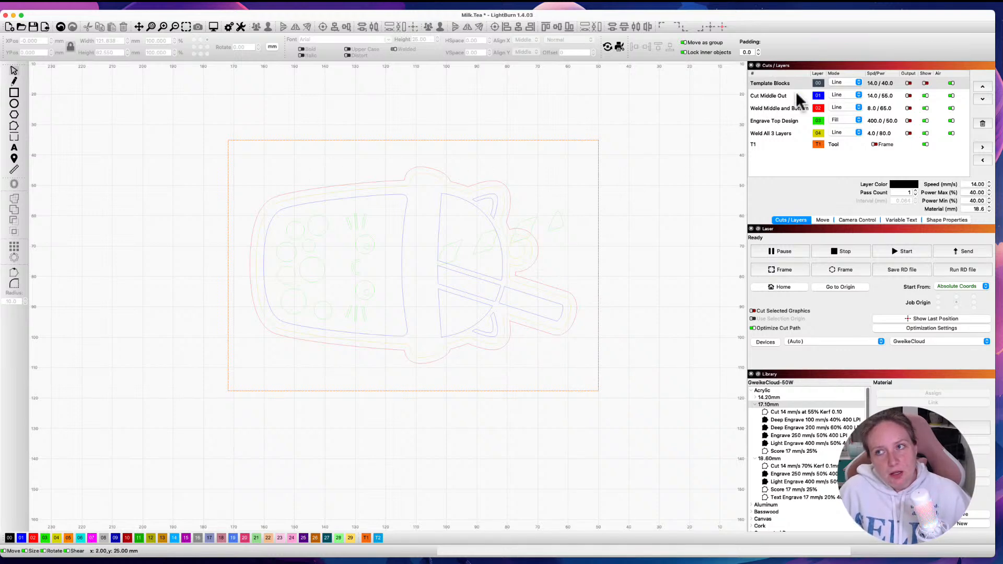
pyautogui.scroll(-3, 500, 240)
pyautogui.click(555, 223)
pyautogui.scroll(-1, 554, 224)
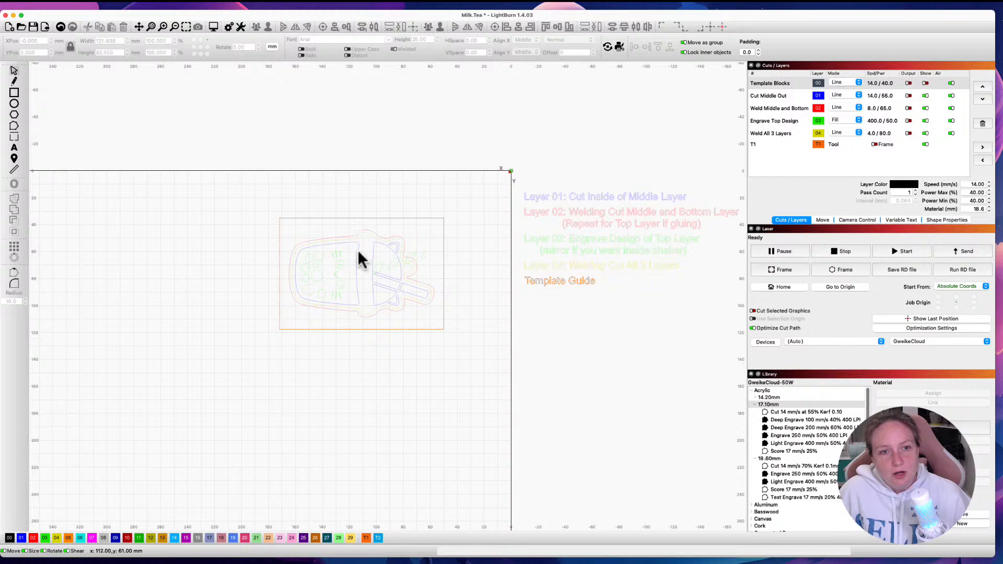
pyautogui.scroll(3, 315, 242)
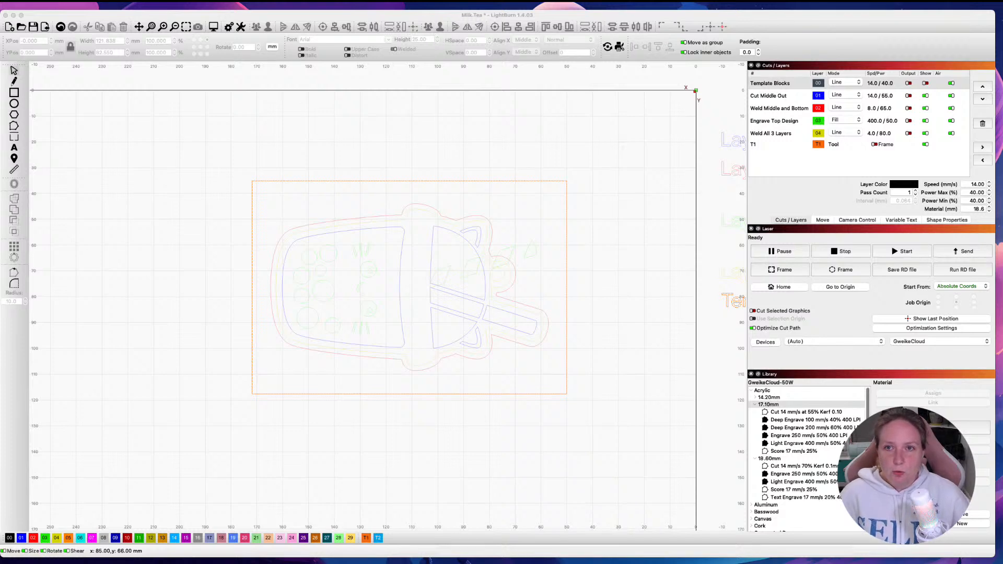
# Step: Select the Weld Middle and Bottom layer and hide the Engrave Top Design layer
pyautogui.click(781, 109)
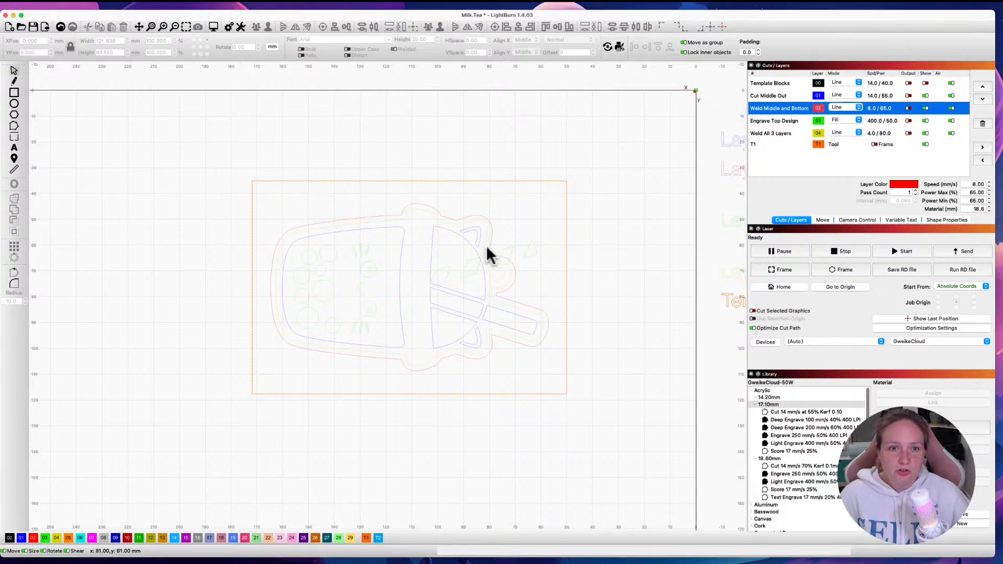
pyautogui.click(925, 133)
pyautogui.click(926, 121)
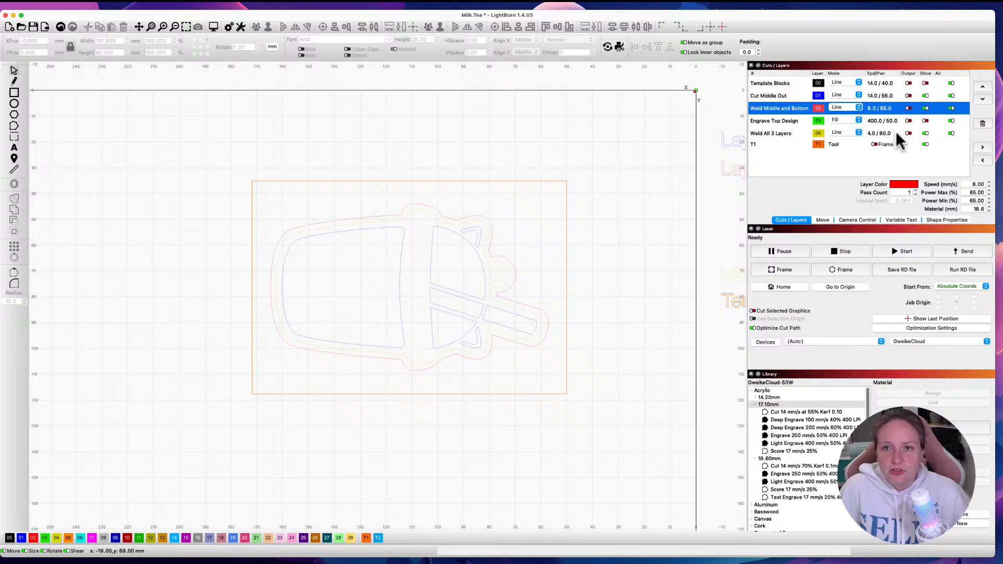
# Step: Check the cut settings of the Weld All 3 Layers layer and show the Engrave Top Design layer again
pyautogui.click(788, 134)
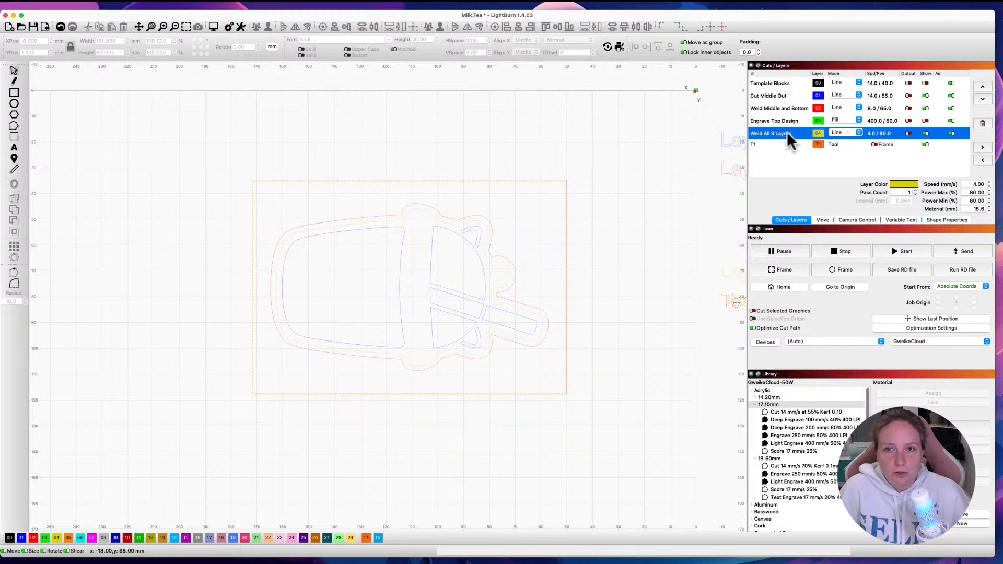
pyautogui.doubleClick(787, 133)
pyautogui.click(564, 430)
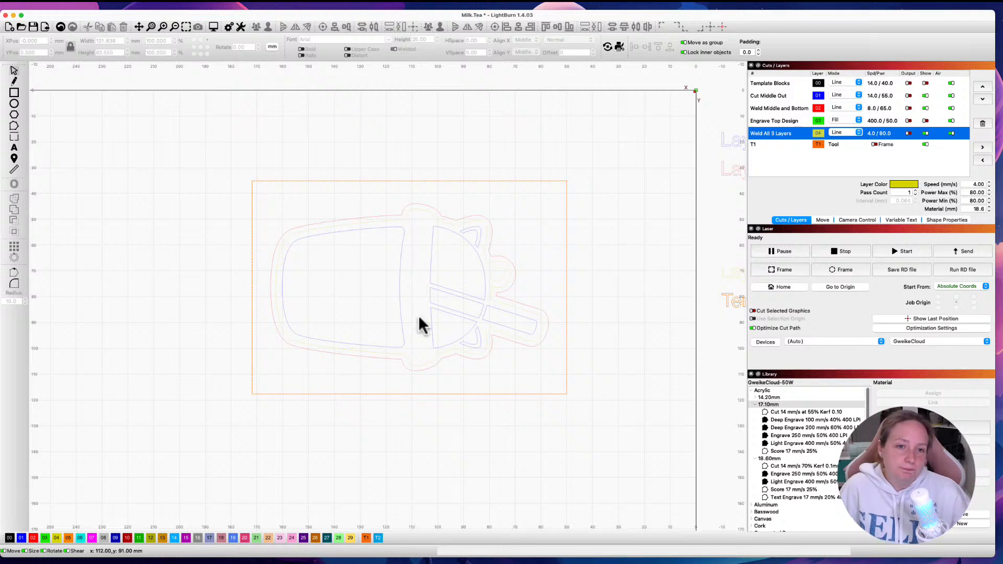
pyautogui.click(926, 120)
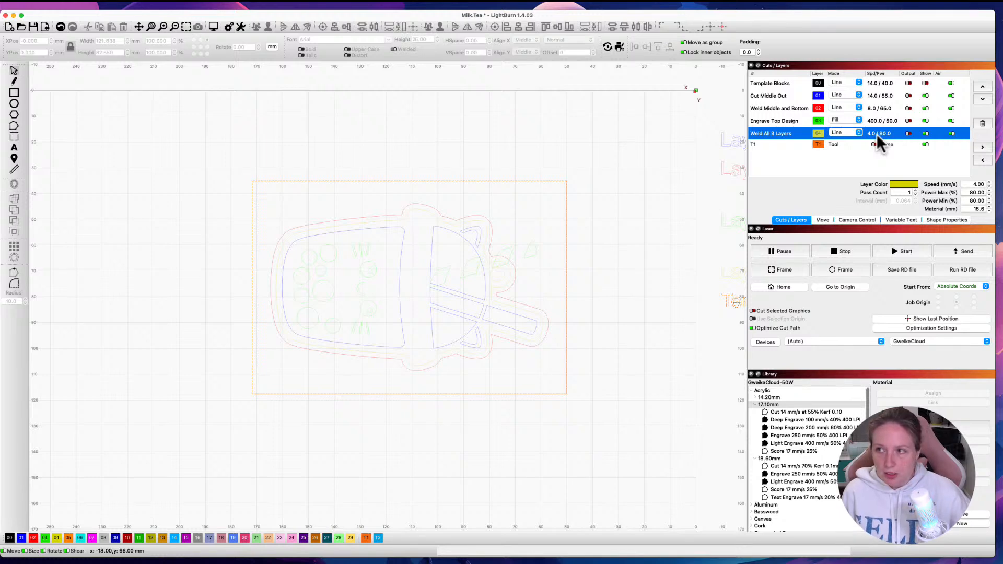
pyautogui.press('super+grave')
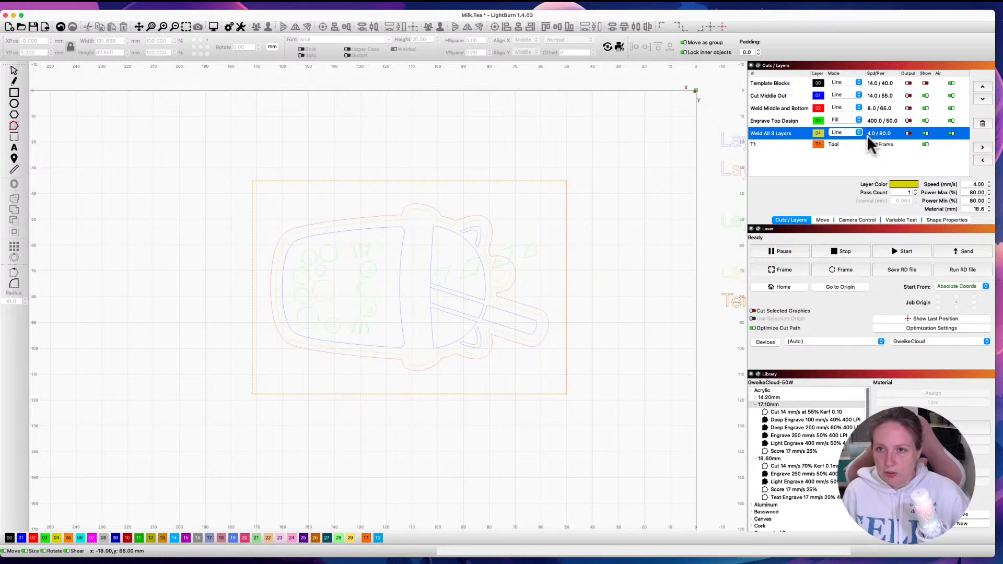
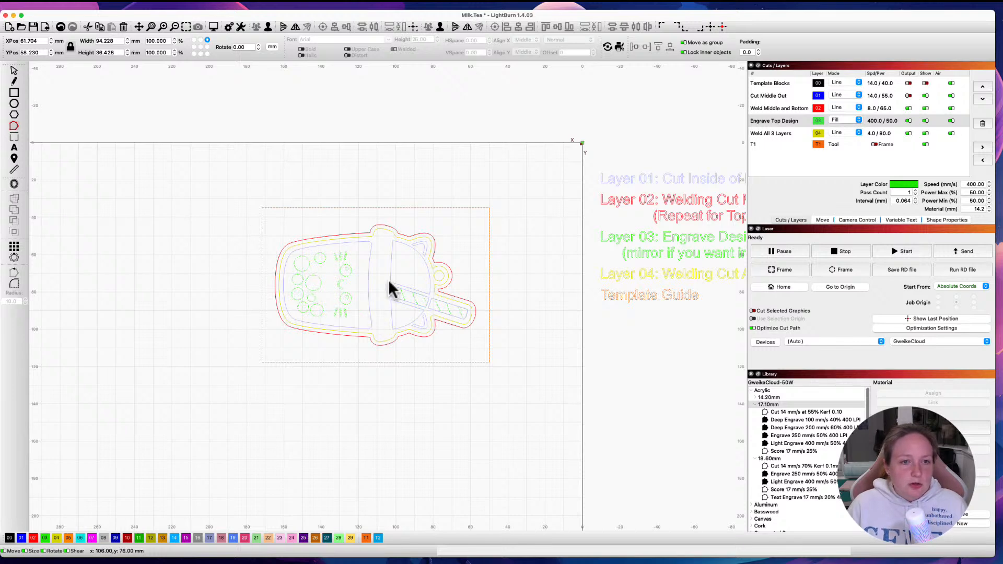
# Step: Draw a square about 61 mm on each side in the empty area beside the cup design
pyautogui.click(540, 304)
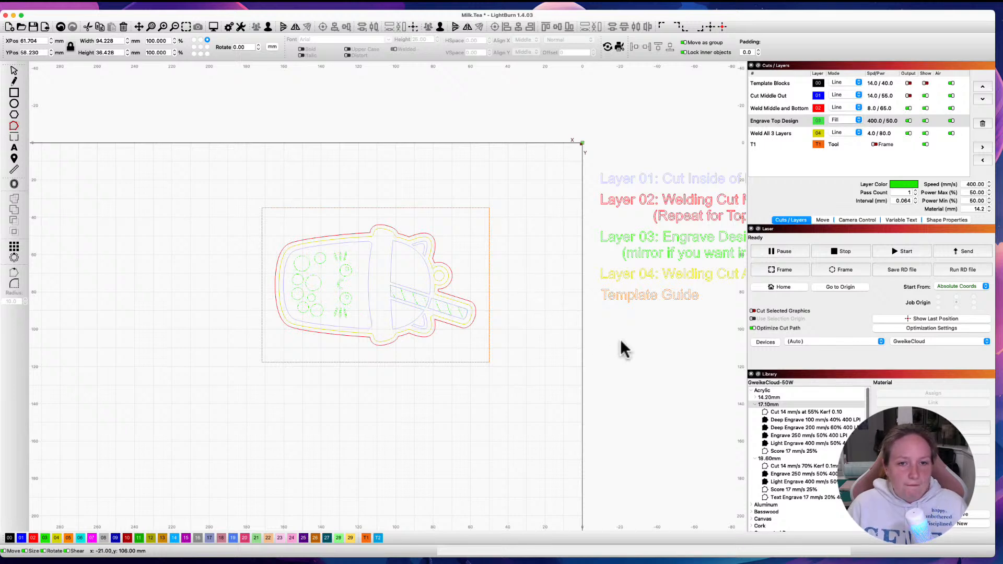
pyautogui.click(15, 70)
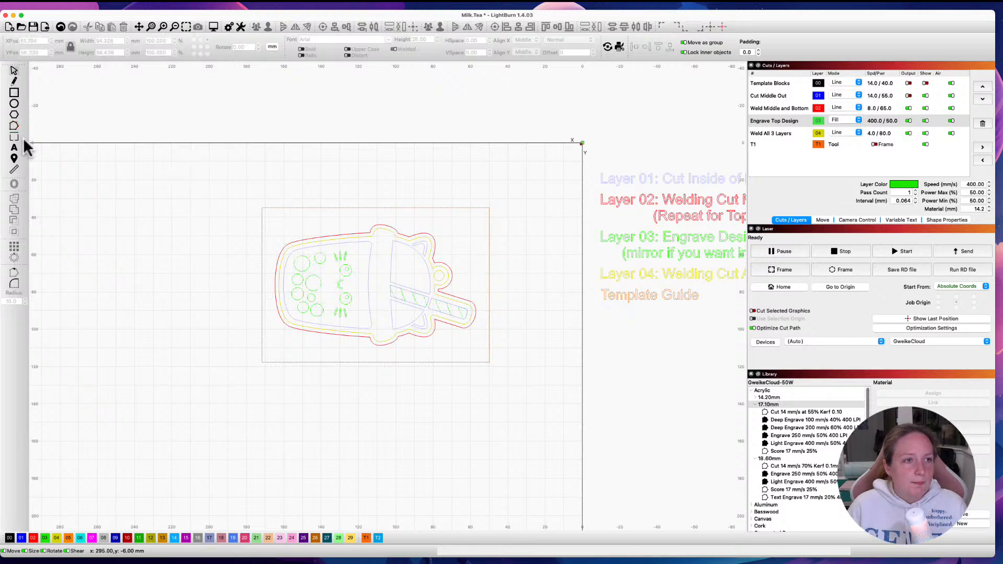
pyautogui.click(14, 96)
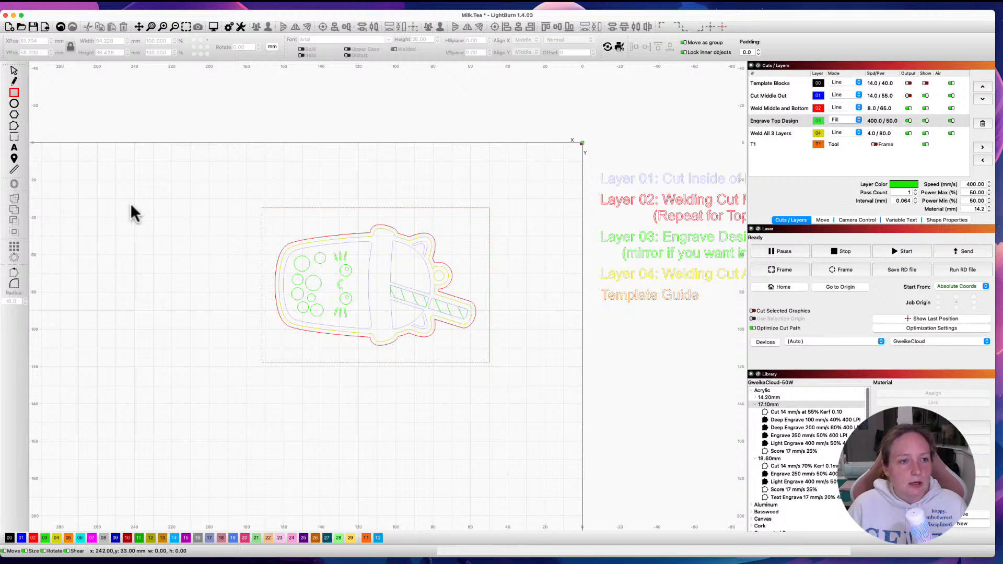
pyautogui.moveTo(99, 198); pyautogui.dragTo(201, 314)
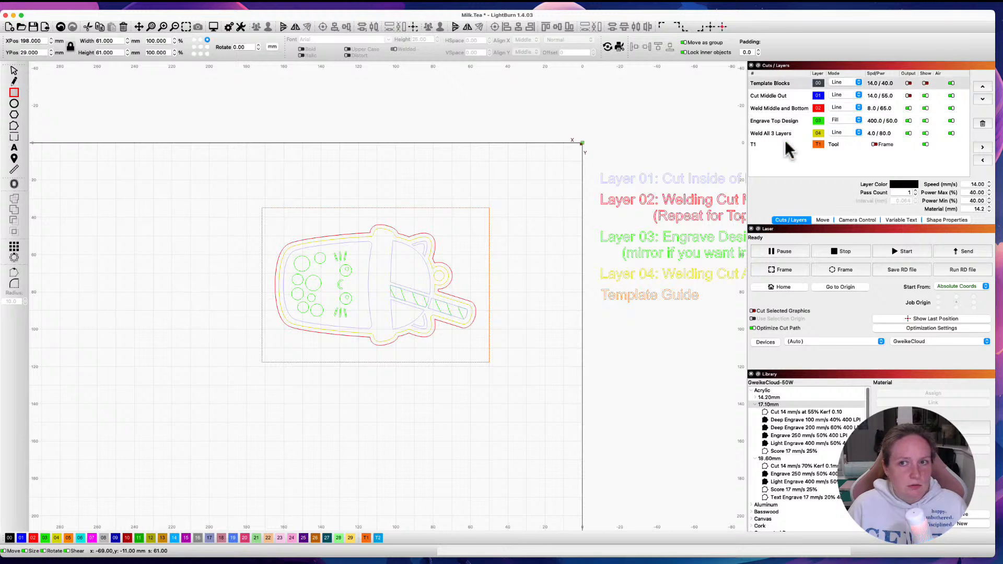
# Step: Show the Template Blocks layer and assign the new square to layer 01, Cut Middle Out
pyautogui.click(925, 83)
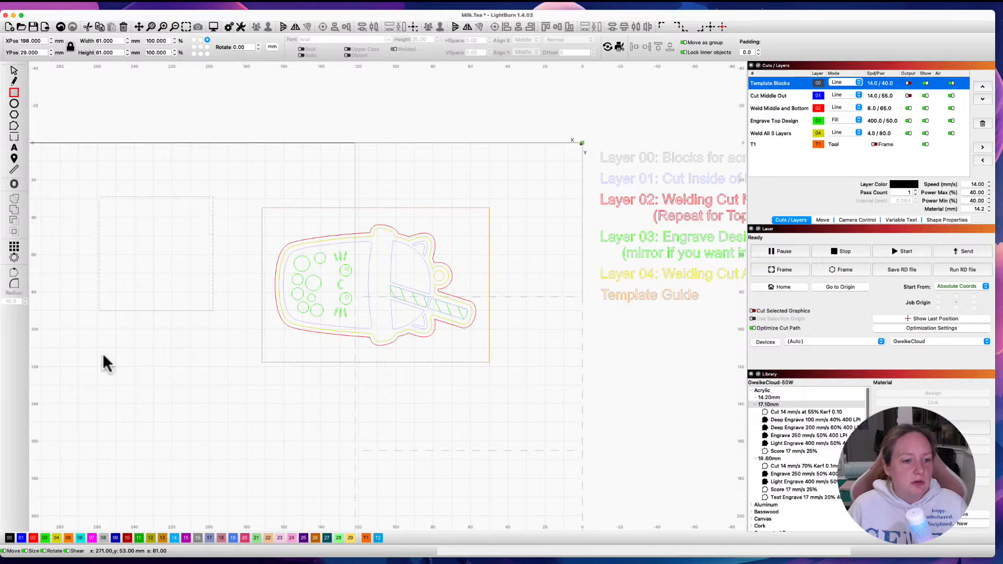
pyautogui.click(21, 539)
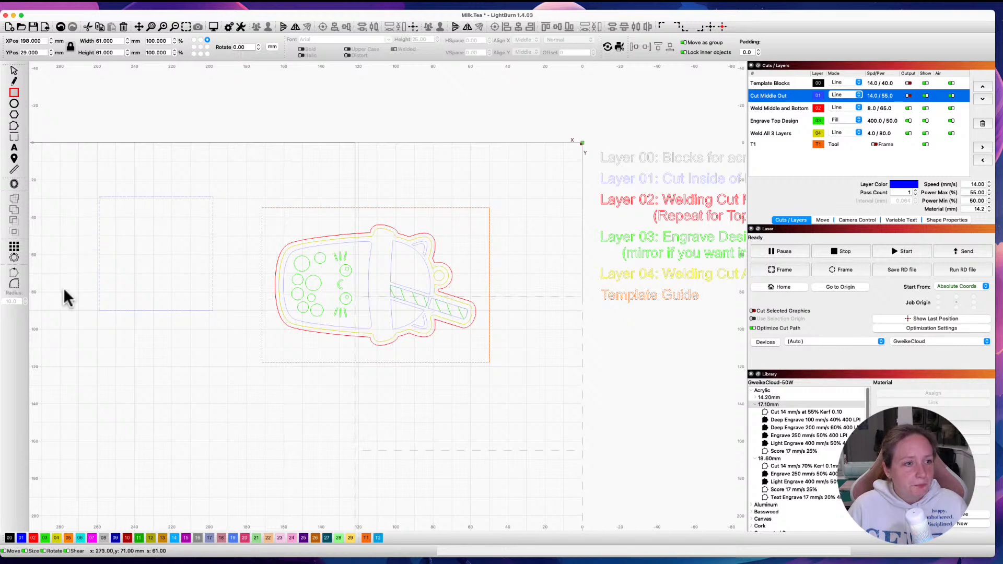
# Step: Round all four corners of the square with a 10 mm radius
pyautogui.click(16, 283)
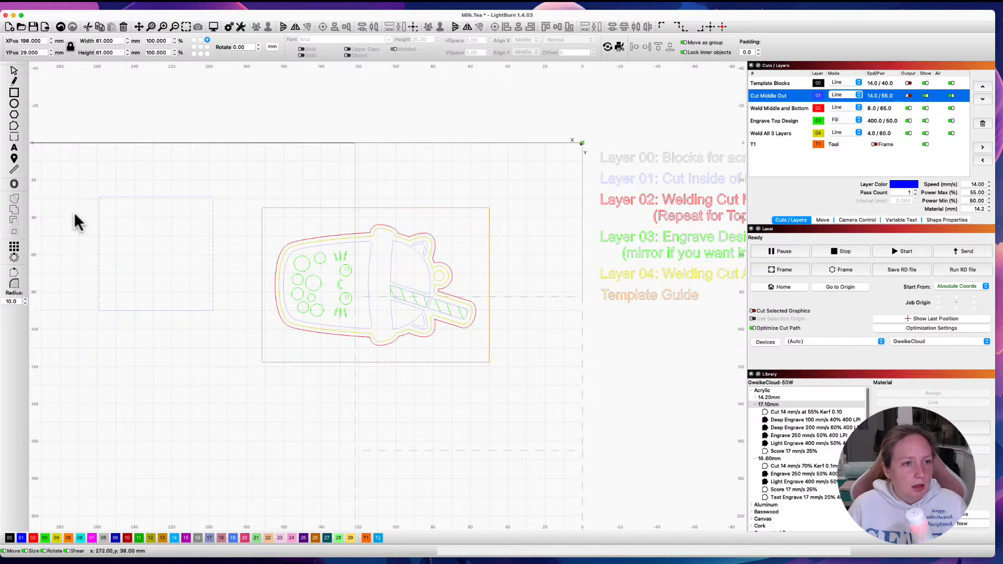
pyautogui.click(99, 197)
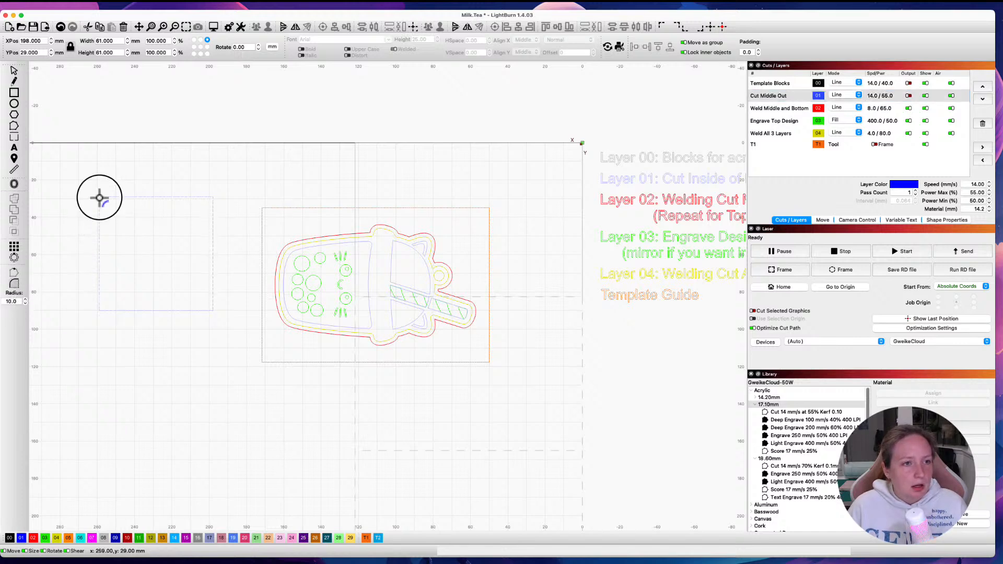
pyautogui.click(99, 310)
pyautogui.click(209, 308)
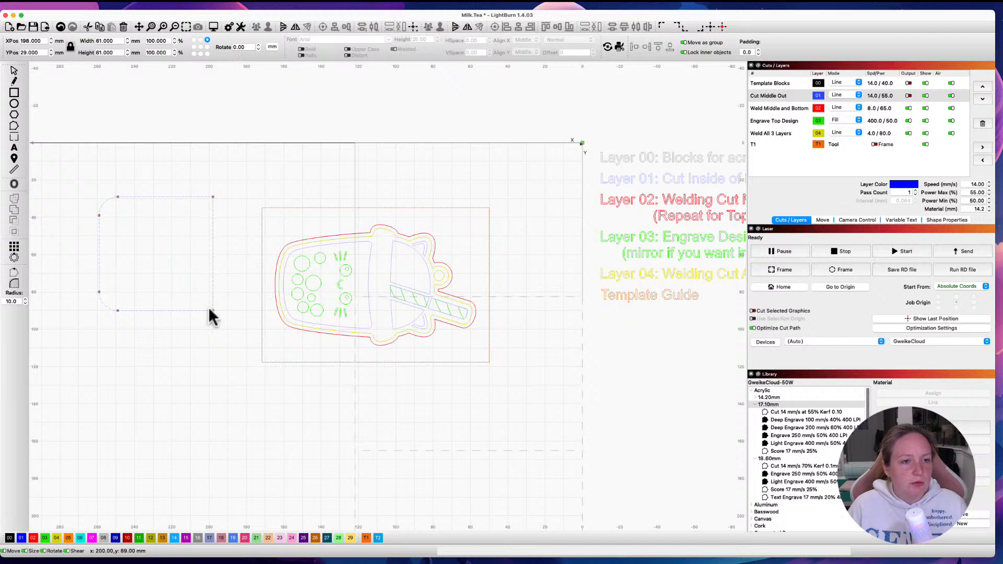
pyautogui.click(212, 198)
pyautogui.press('Escape')
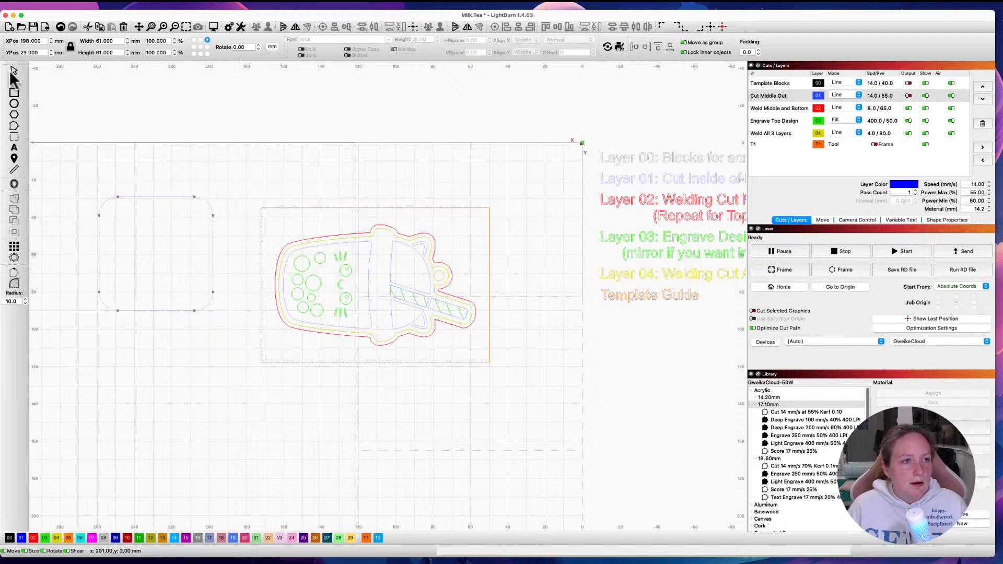
# Step: Offset the rounded square 3 mm inward with round corners, keeping the original outline
pyautogui.click(175, 207)
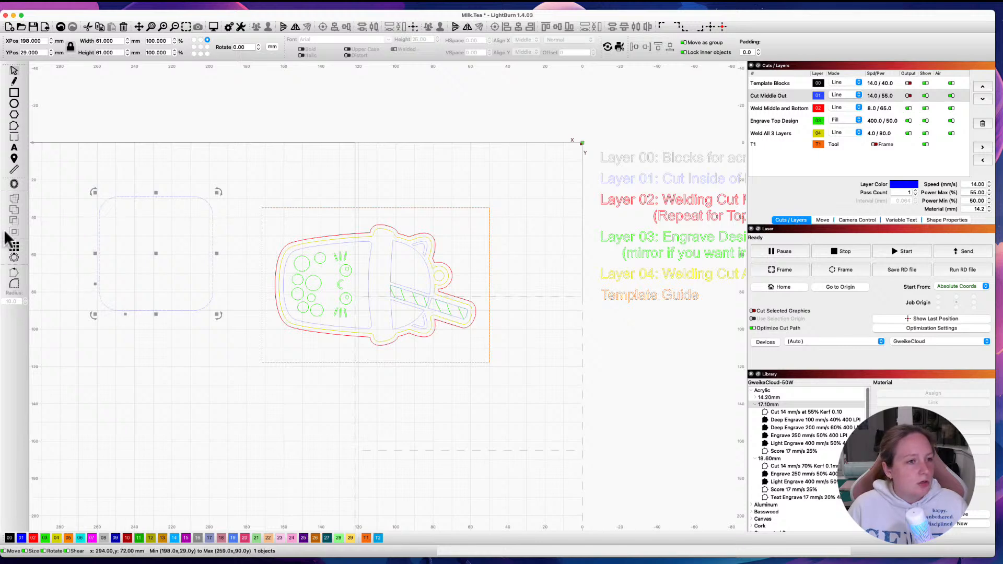
pyautogui.click(14, 184)
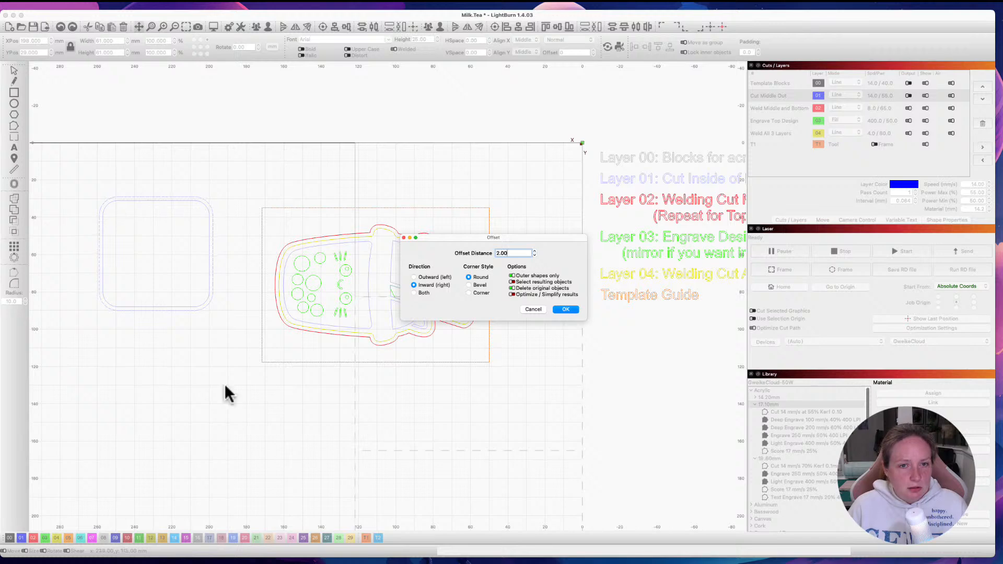
pyautogui.click(534, 251)
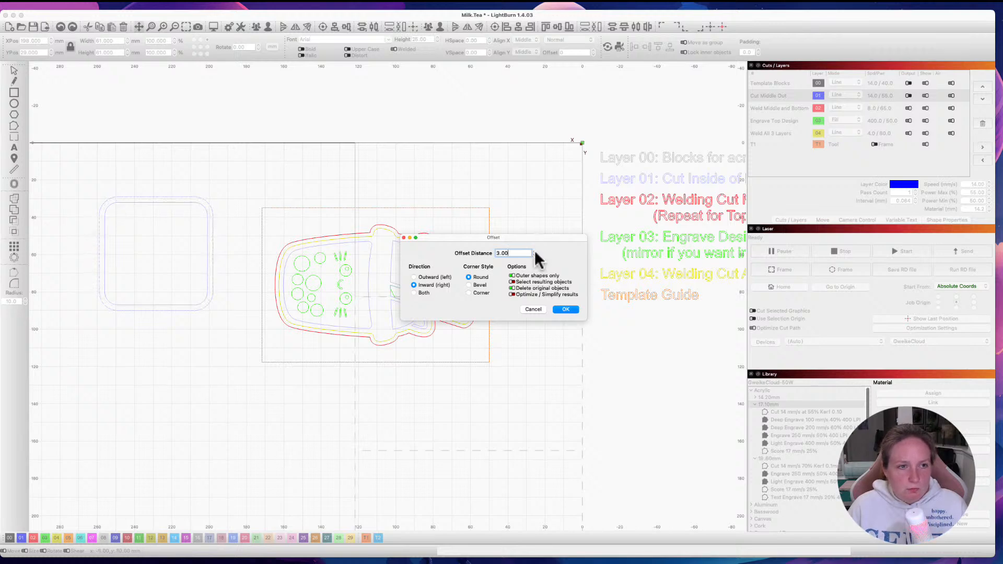
pyautogui.click(534, 250)
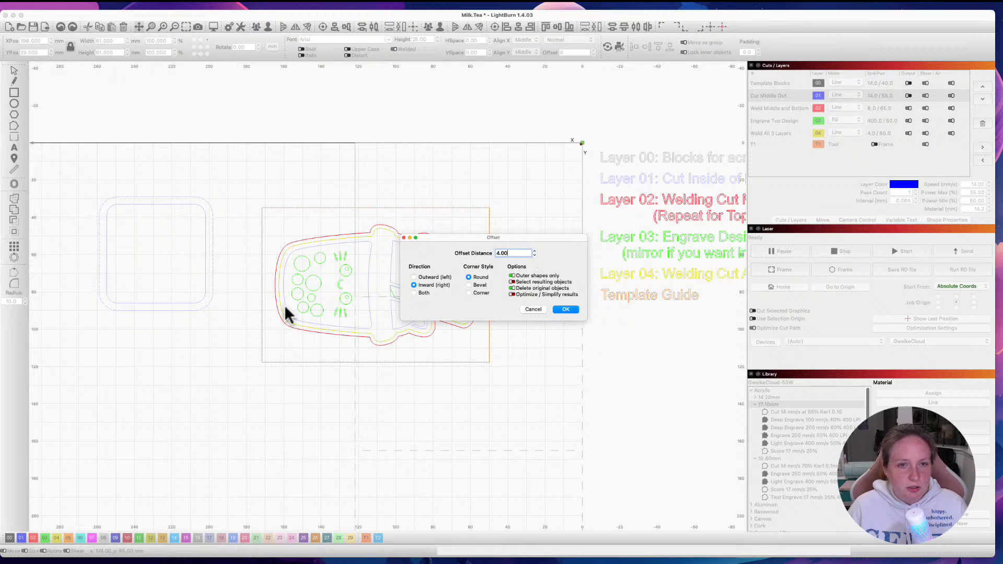
pyautogui.click(534, 255)
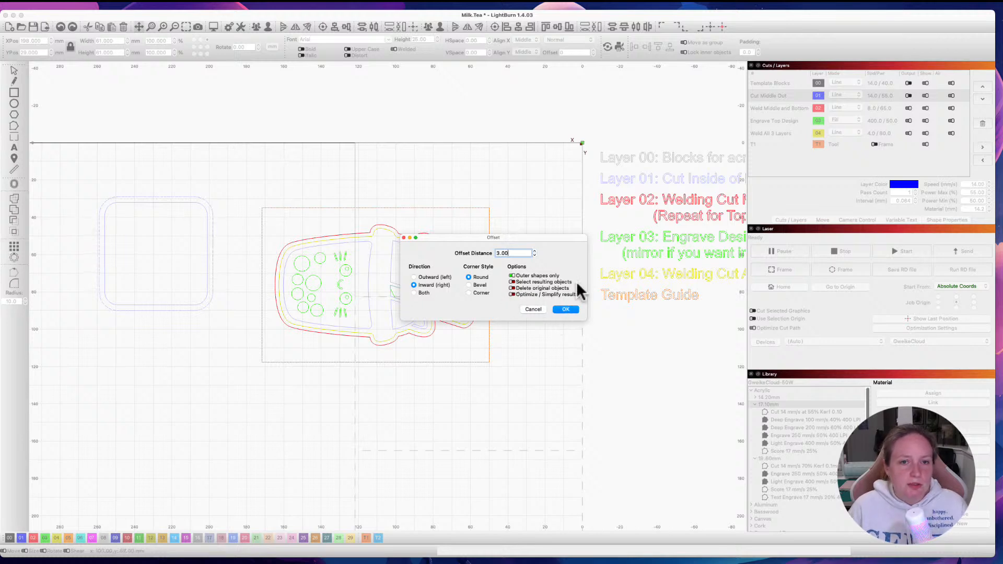
pyautogui.click(566, 311)
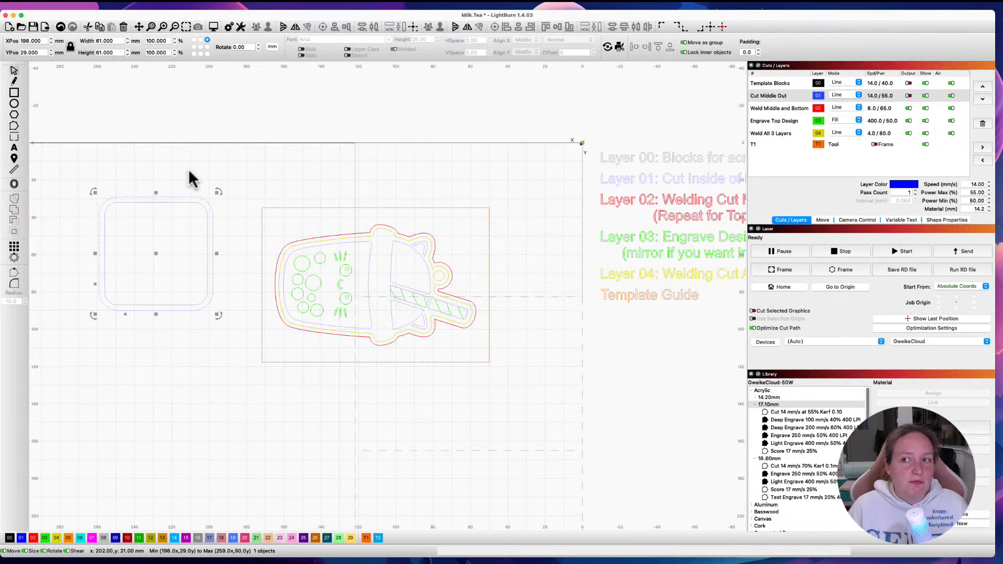
# Step: Assign the outer rounded square to layer 04, Weld All 3 Layers
pyautogui.click(117, 365)
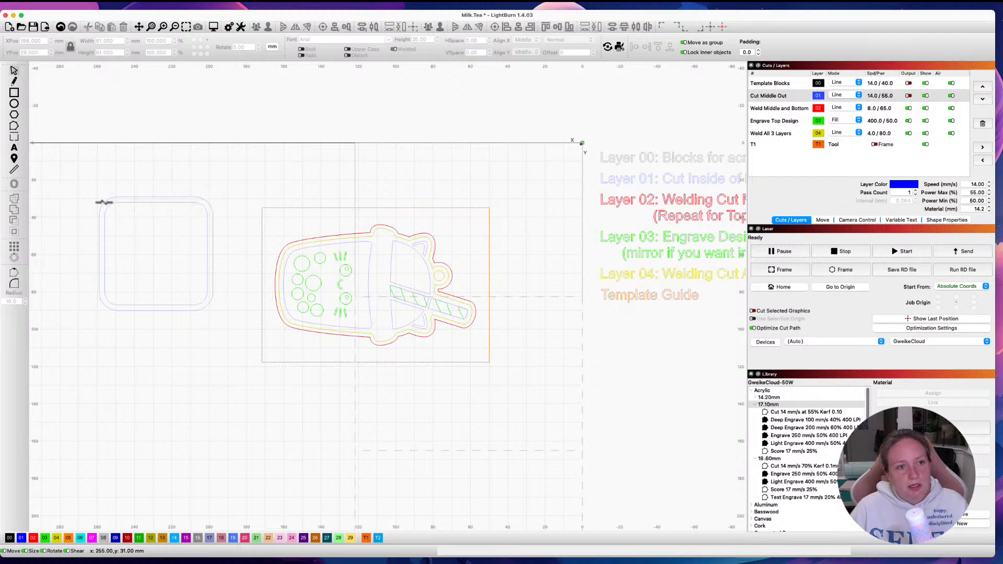
pyautogui.click(194, 311)
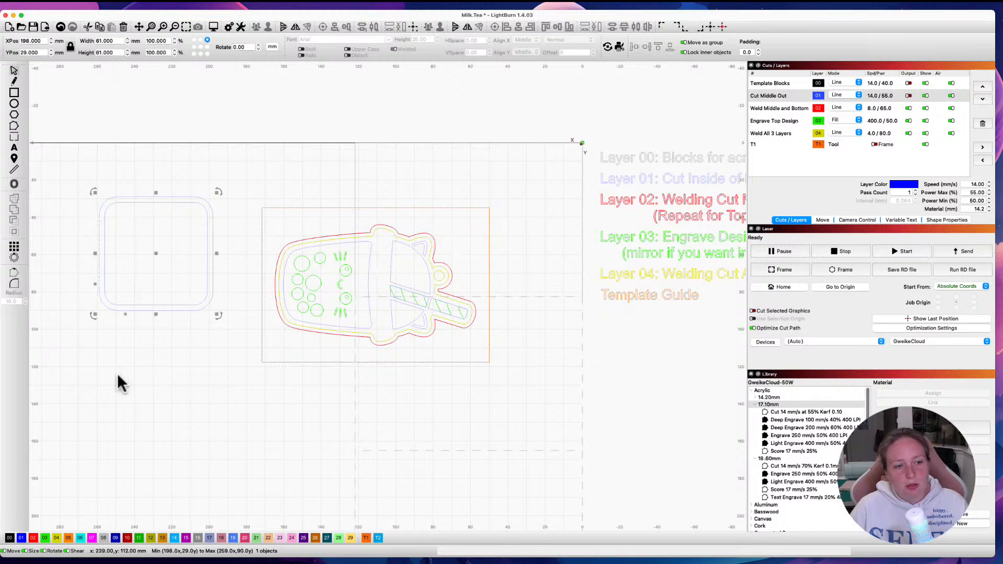
pyautogui.click(56, 538)
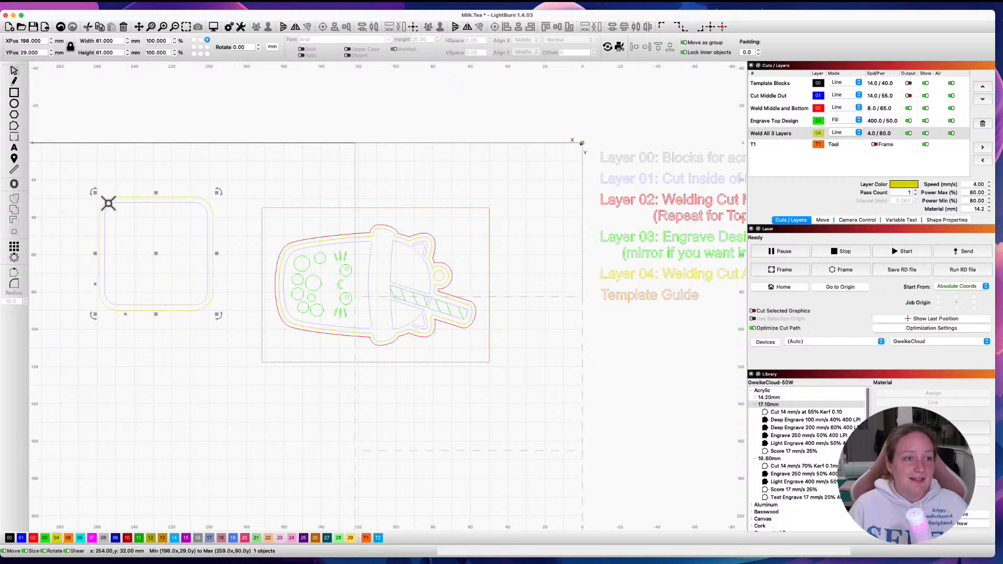
# Step: Offset the Weld All 3 Layers outline 3 mm outward and assign the new outline to layer 02, Weld Middle and Bottom
pyautogui.click(14, 184)
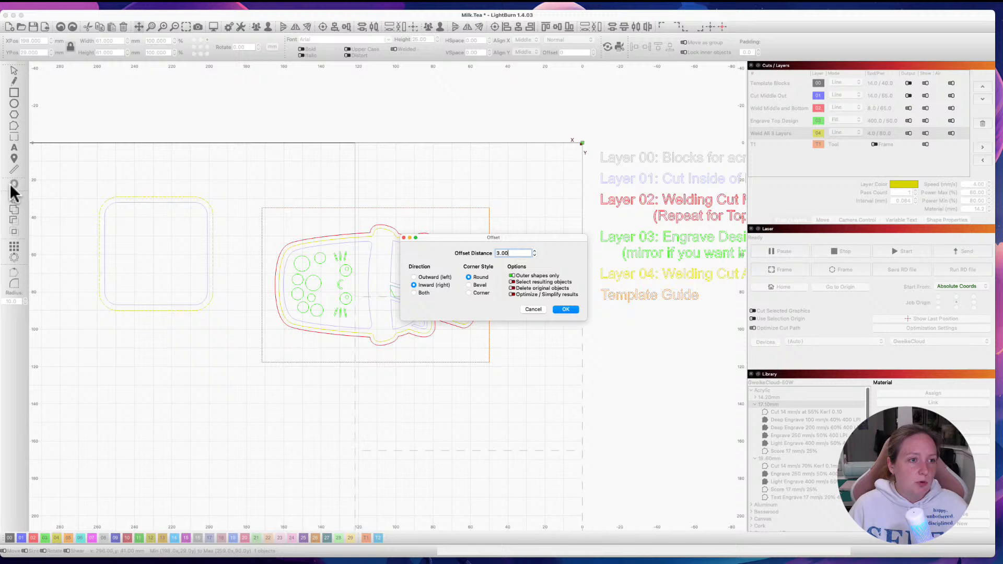
pyautogui.click(419, 277)
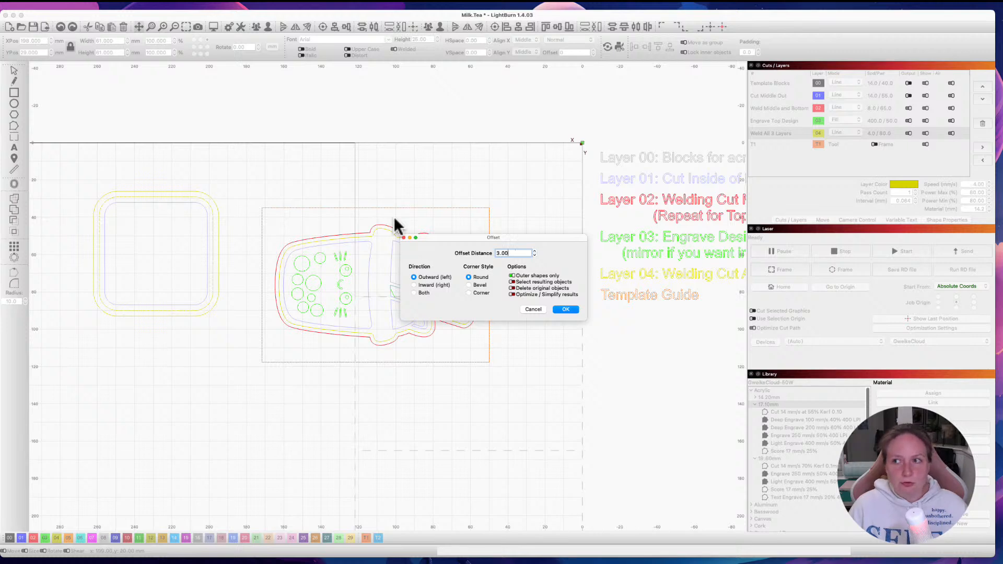
pyautogui.click(565, 309)
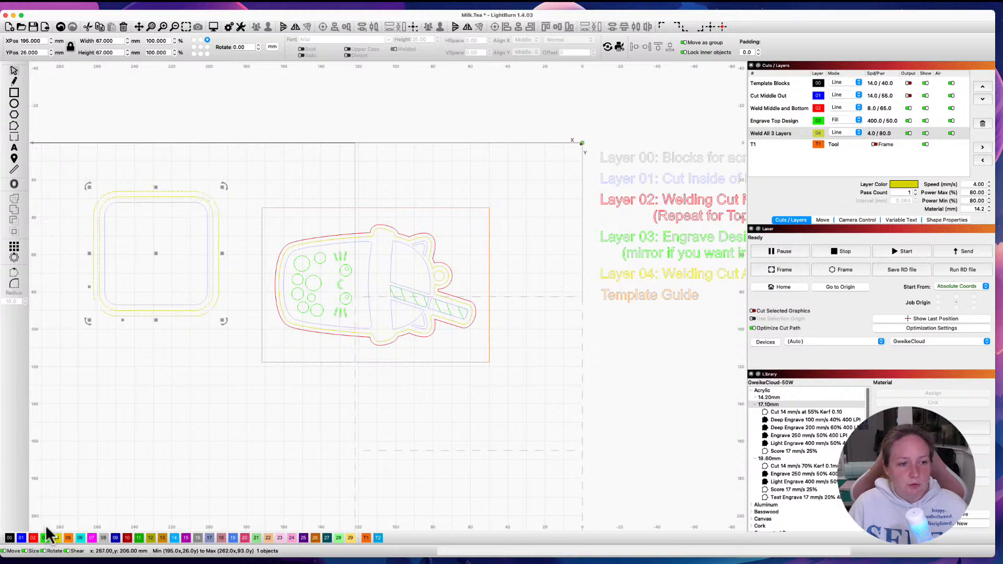
pyautogui.click(33, 538)
pyautogui.click(193, 468)
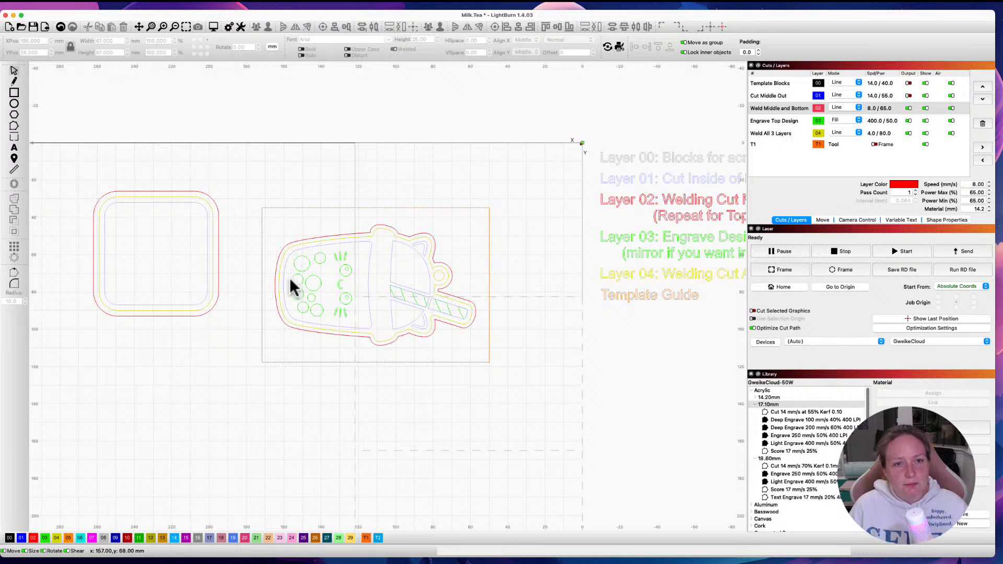
# Step: Ungroup the cup's engraving design and place a copy of its face inside the rounded square
pyautogui.click(337, 258)
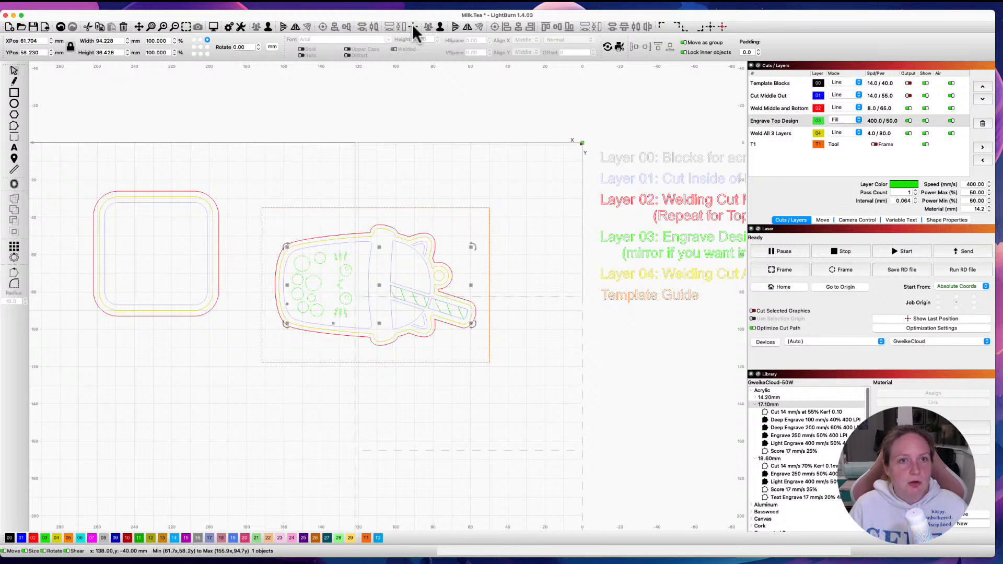
pyautogui.click(440, 27)
pyautogui.moveTo(327, 211); pyautogui.dragTo(356, 338)
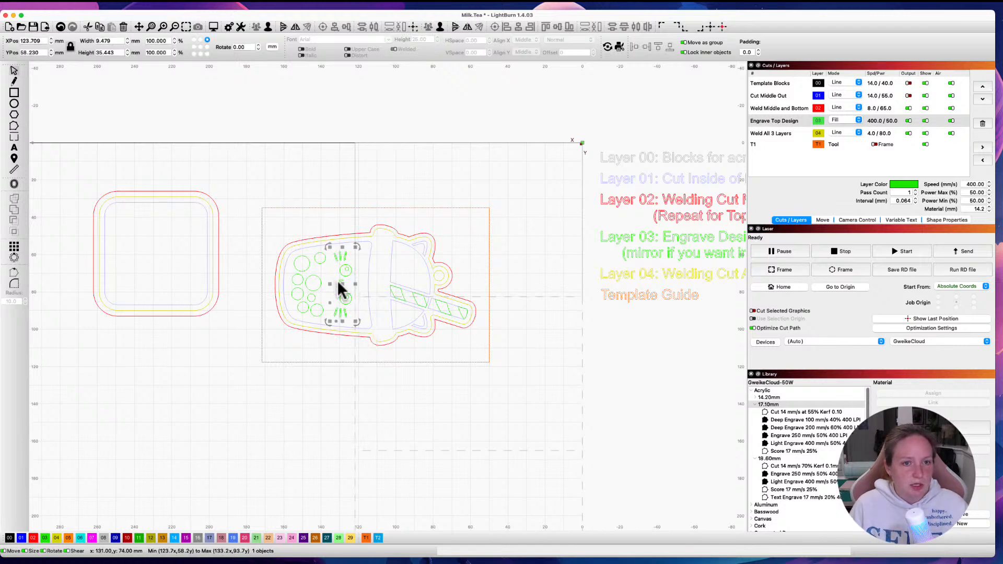
pyautogui.moveTo(344, 287); pyautogui.dragTo(152, 253)
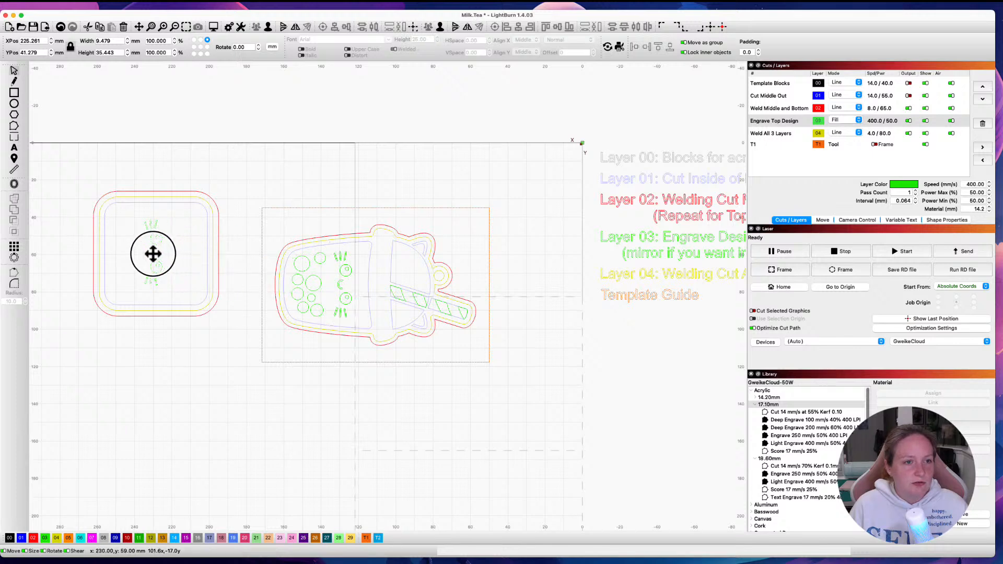
# Step: Rotate the copied face 90 degrees so it is upright and nudge it into the middle of the rounded square
pyautogui.moveTo(168, 291); pyautogui.dragTo(211, 233)
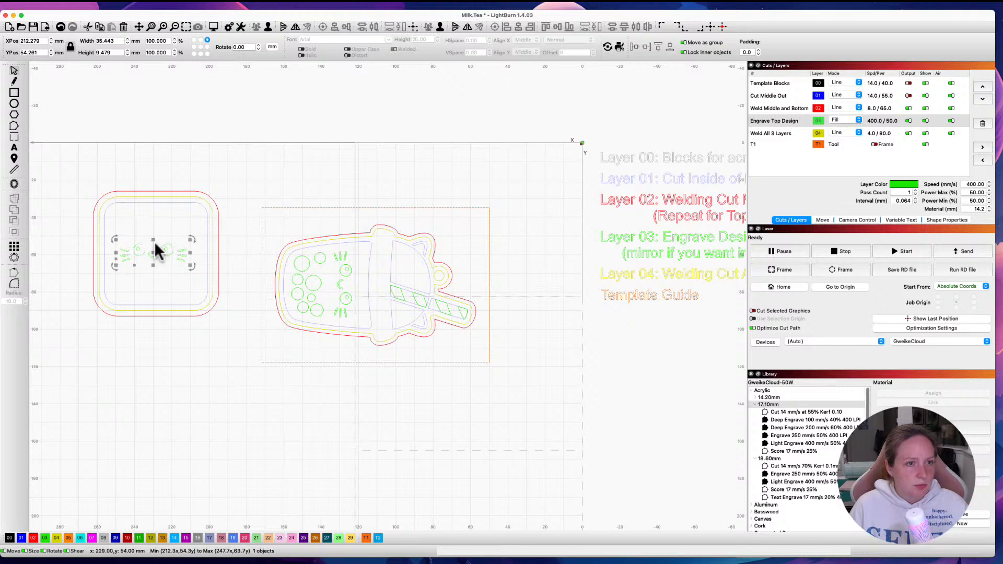
pyautogui.moveTo(153, 249); pyautogui.dragTo(155, 248)
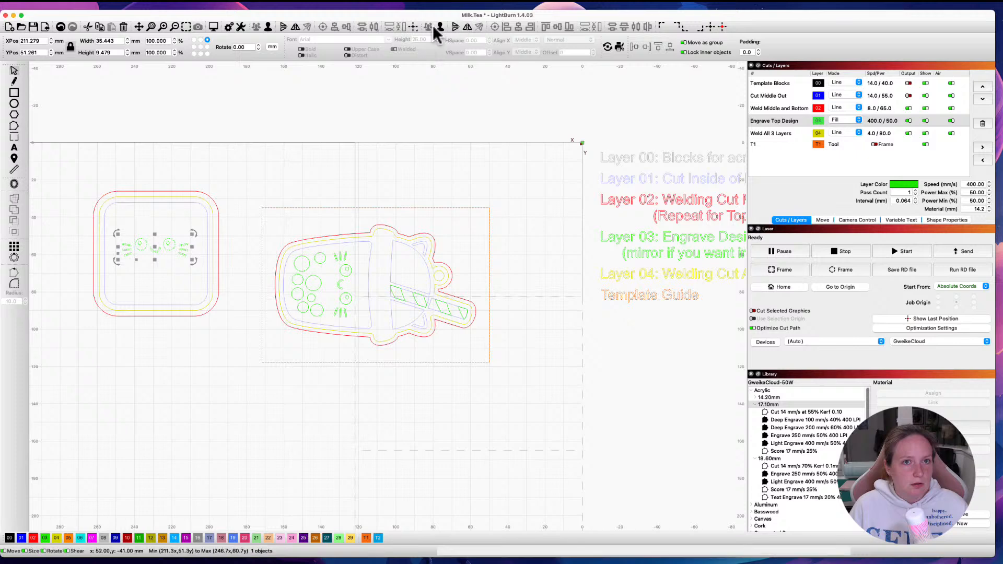
pyautogui.click(77, 215)
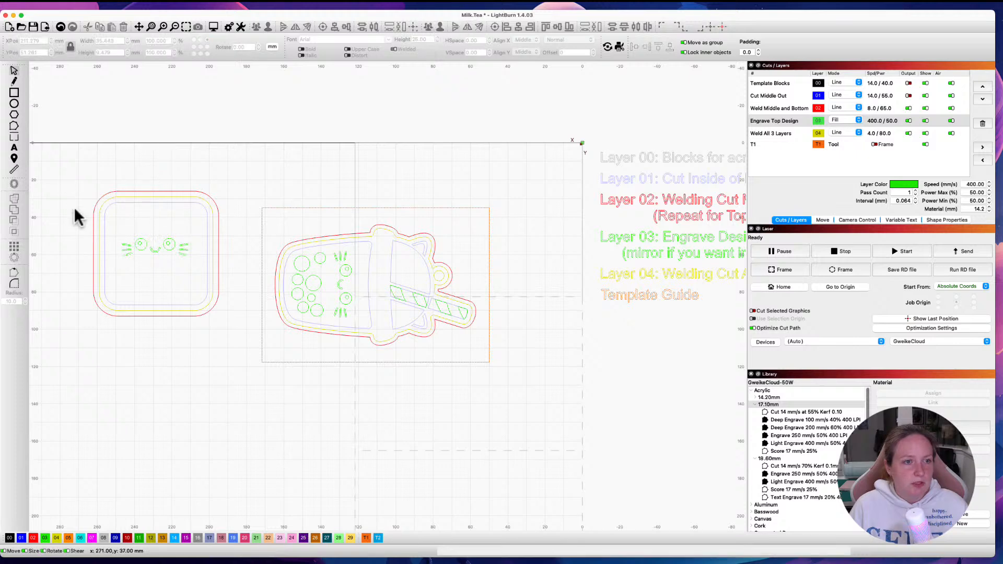
# Step: Align the three rounded square outlines and the copied face on a common centre
pyautogui.moveTo(36, 139); pyautogui.dragTo(242, 358)
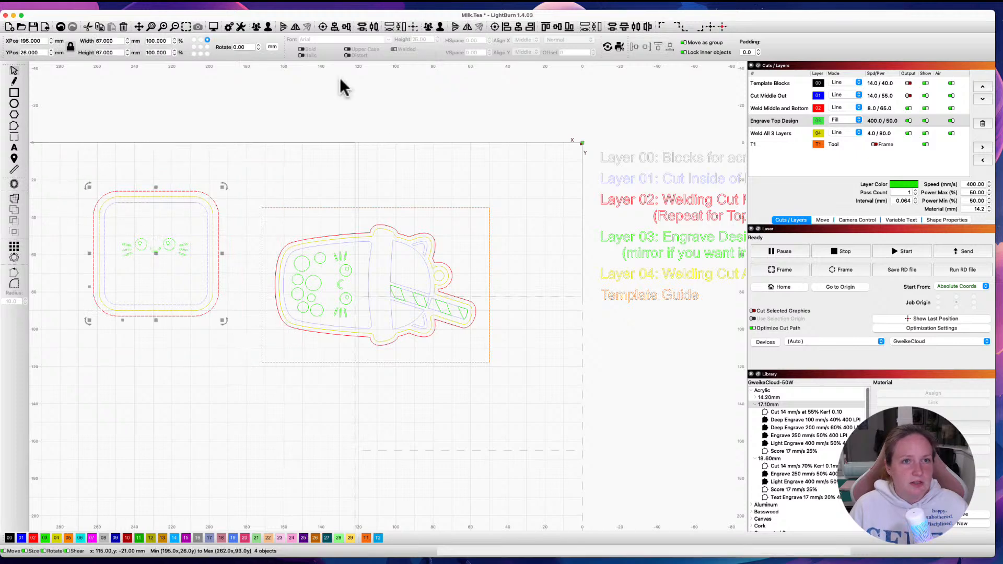
pyautogui.click(321, 25)
pyautogui.click(272, 159)
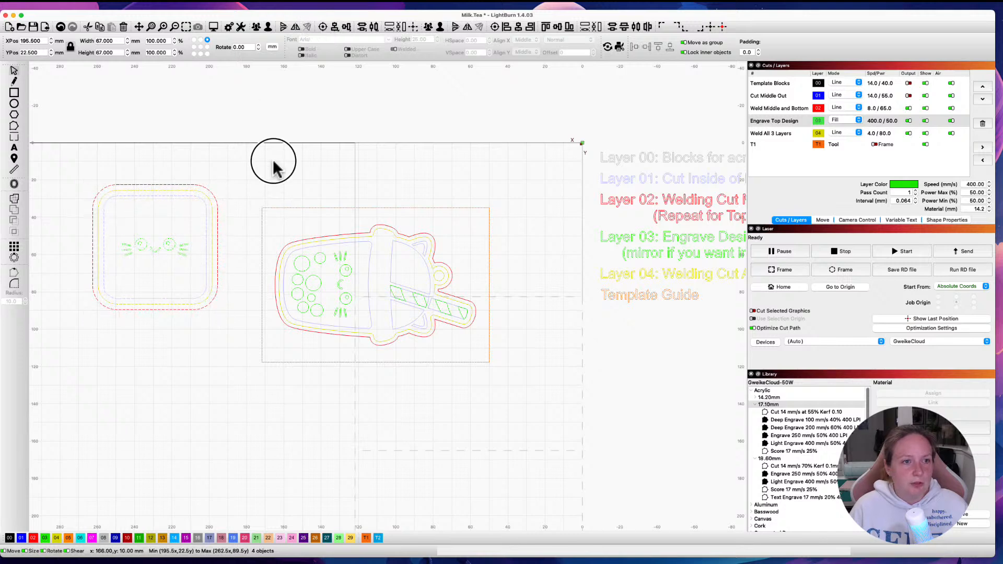
# Step: Move the copied face about 5.5 mm lower inside the rounded square and reselect it
pyautogui.click(157, 250)
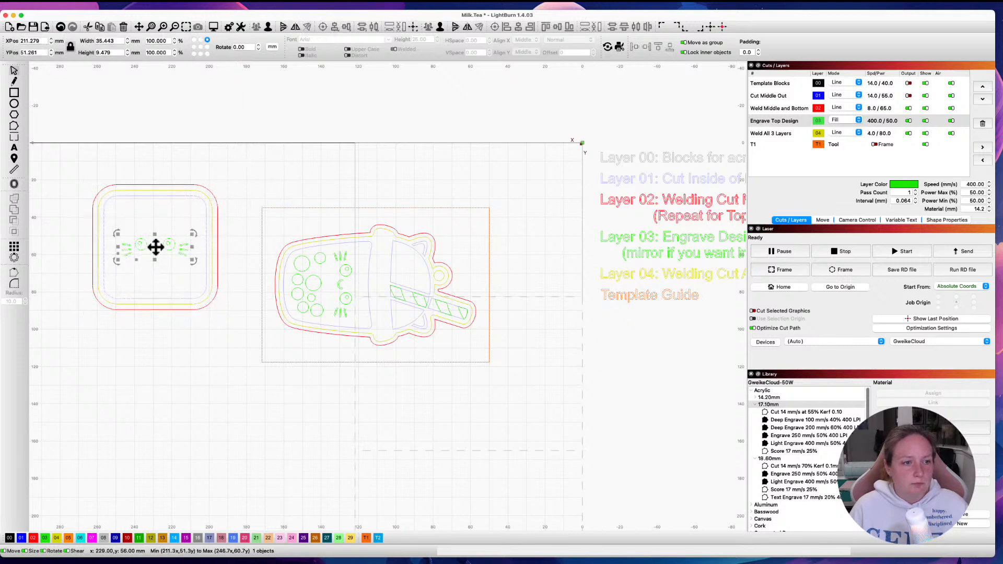
pyautogui.moveTo(155, 247); pyautogui.dragTo(156, 257)
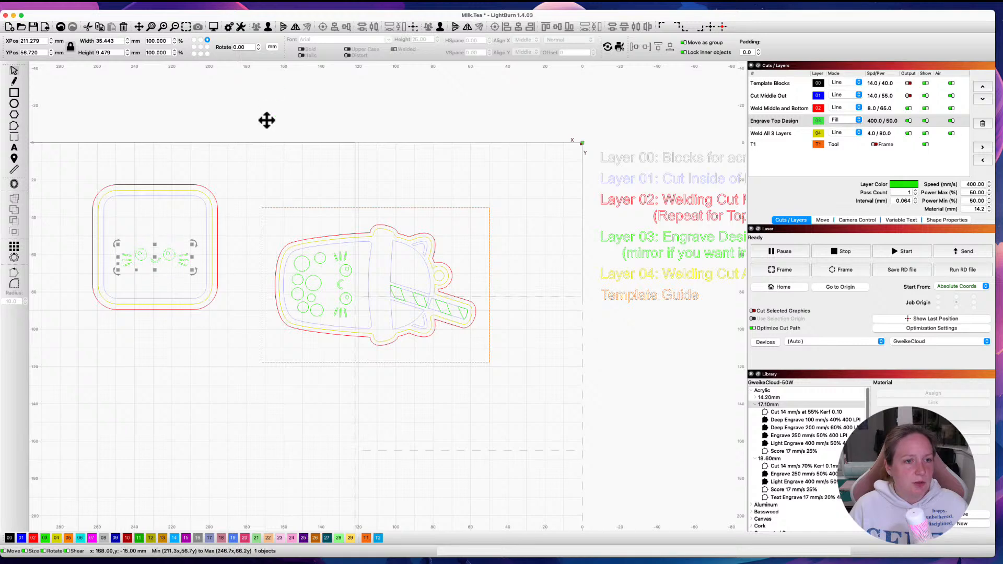
pyautogui.click(264, 156)
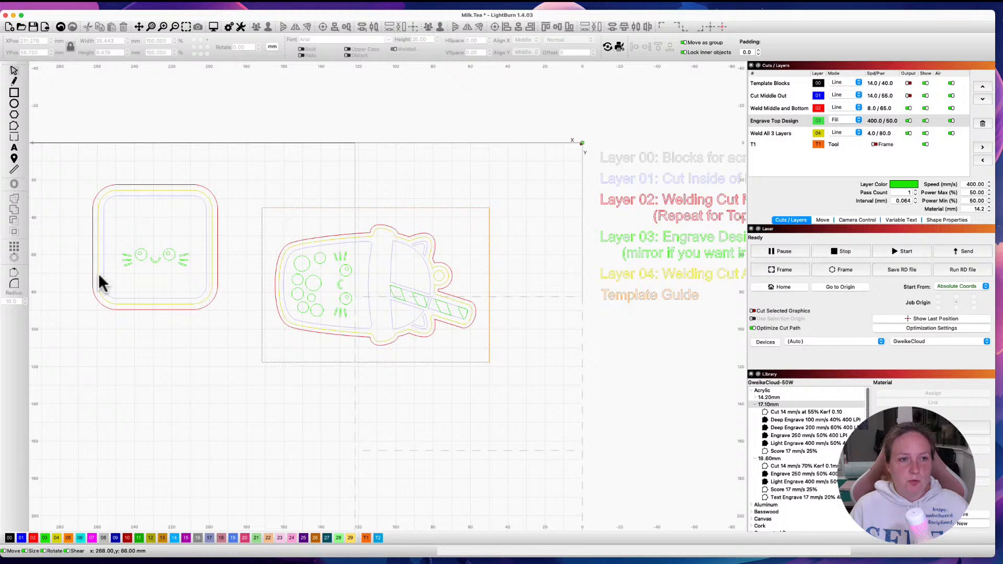
pyautogui.moveTo(117, 246); pyautogui.dragTo(189, 277)
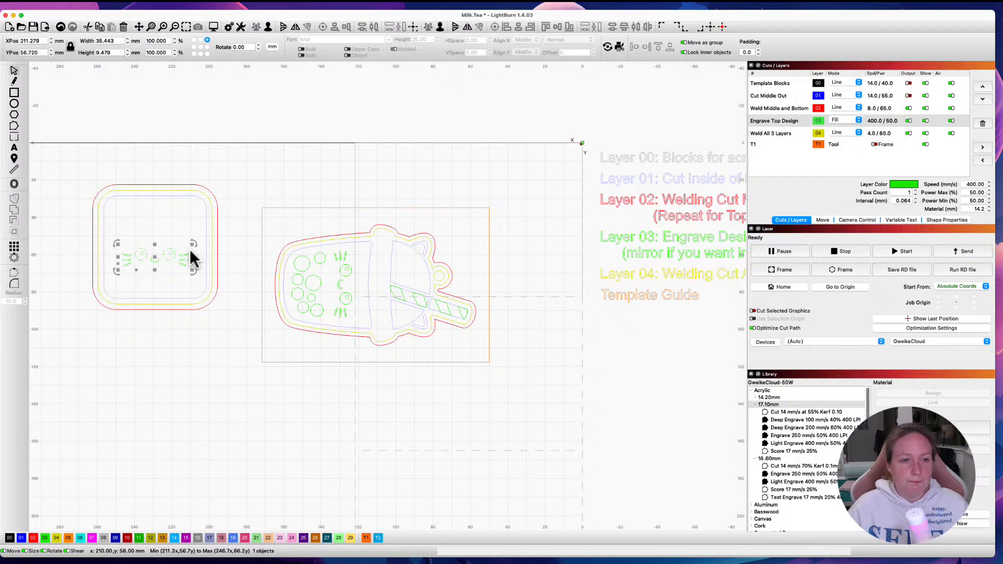
# Step: Move the milk tea cup design off the work area and place the rounded square design inside the template guide frame
pyautogui.click(238, 248)
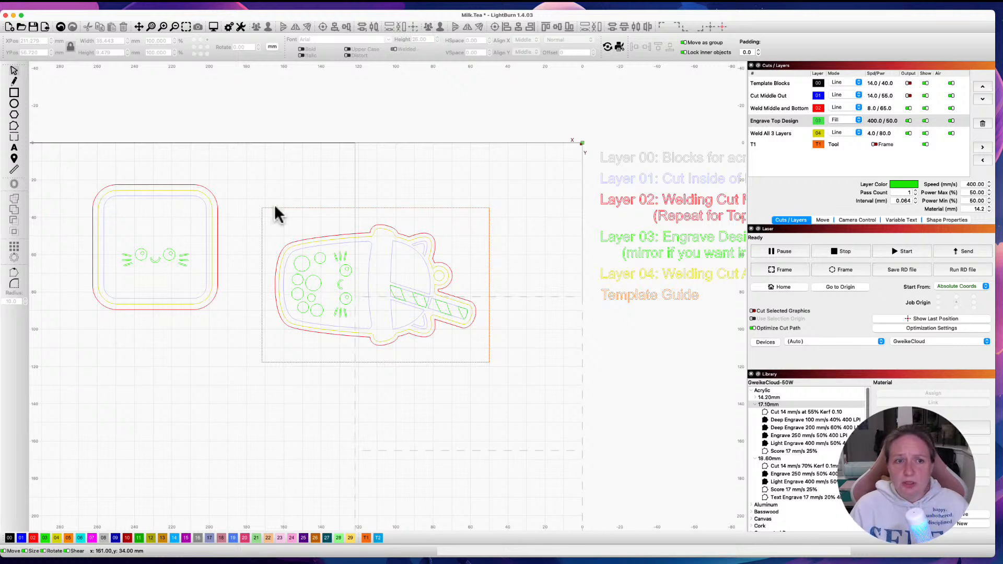
pyautogui.moveTo(253, 190); pyautogui.dragTo(491, 360)
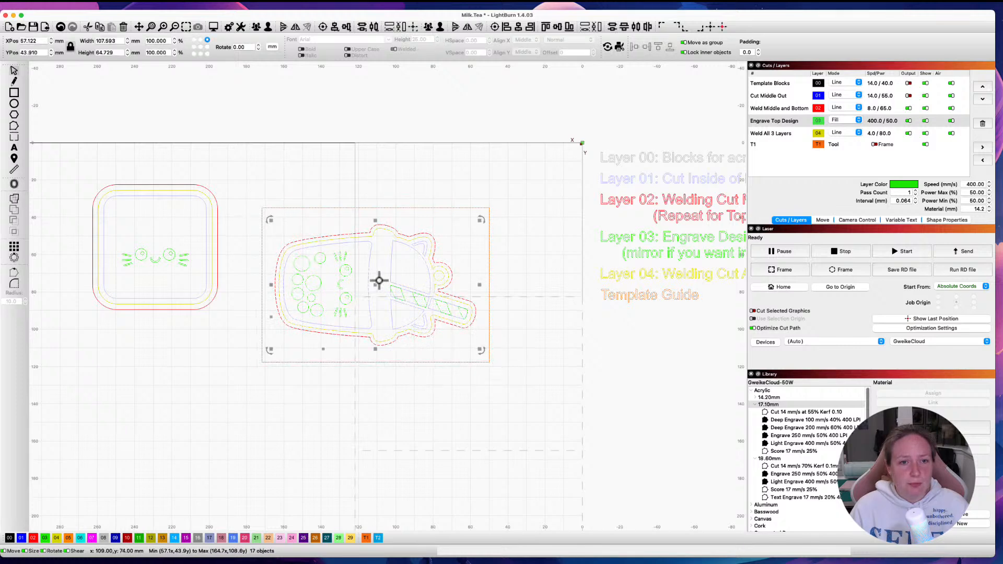
pyautogui.moveTo(377, 285); pyautogui.dragTo(682, 413)
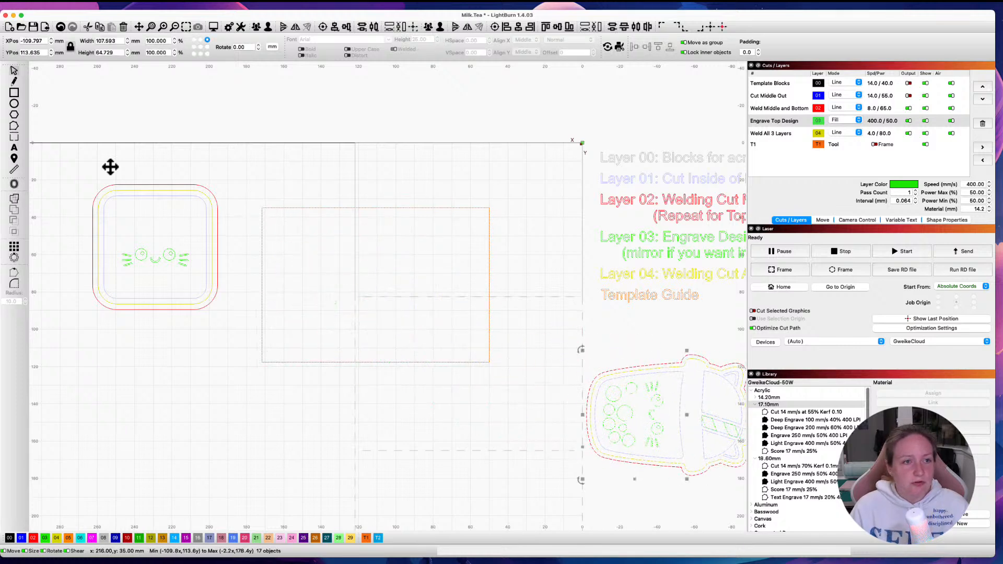
pyautogui.moveTo(59, 160); pyautogui.dragTo(238, 365)
pyautogui.moveTo(155, 246); pyautogui.dragTo(419, 277)
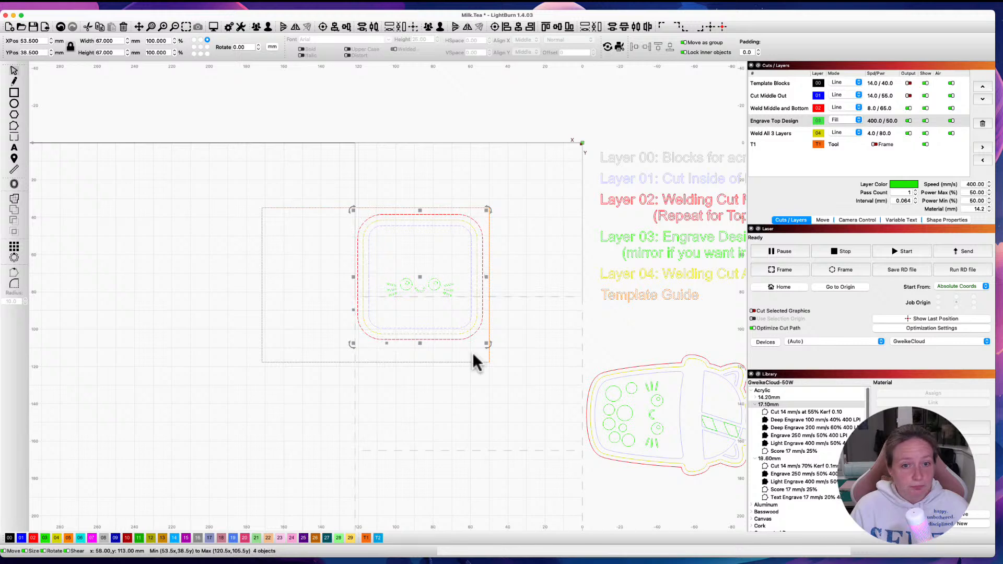
# Step: Shrink the template guide frame around the rounded square design to about 75.2 by 75.4 mm
pyautogui.click(311, 362)
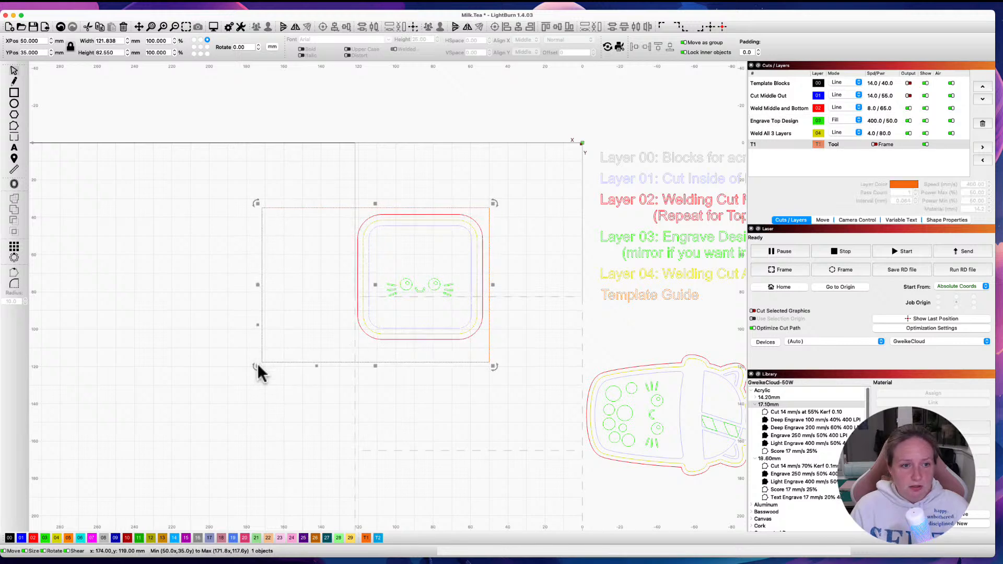
pyautogui.moveTo(257, 364); pyautogui.dragTo(342, 354)
pyautogui.moveTo(277, 278); pyautogui.dragTo(346, 279)
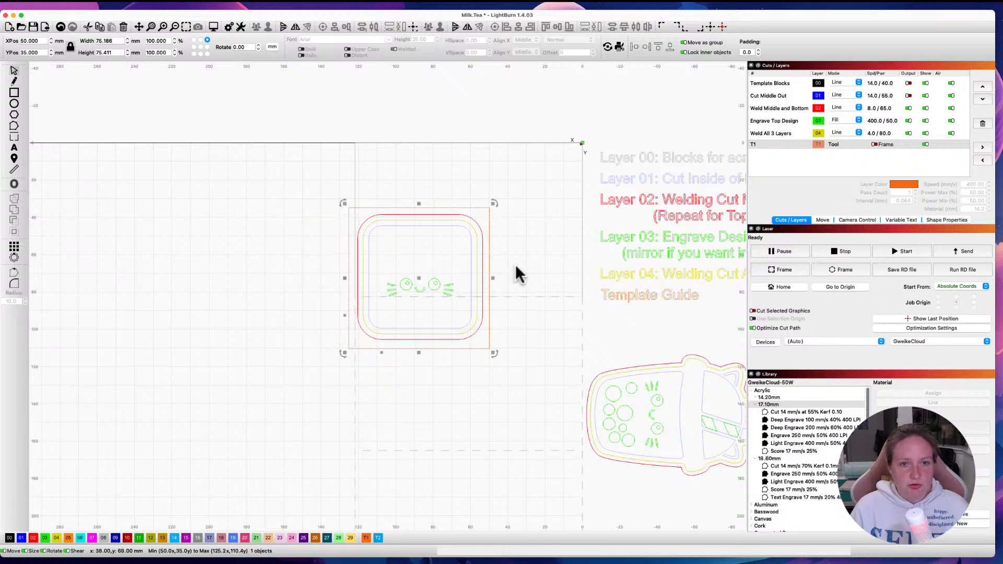
# Step: Move the template block over the guide frame and resize it to match, about 75.2 by 75.6 mm
pyautogui.click(357, 163)
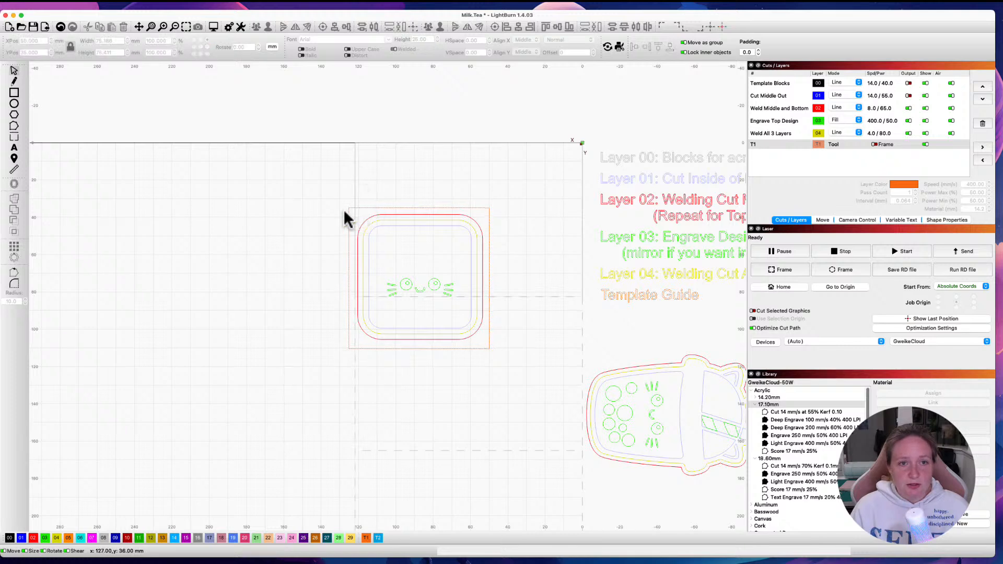
pyautogui.click(354, 164)
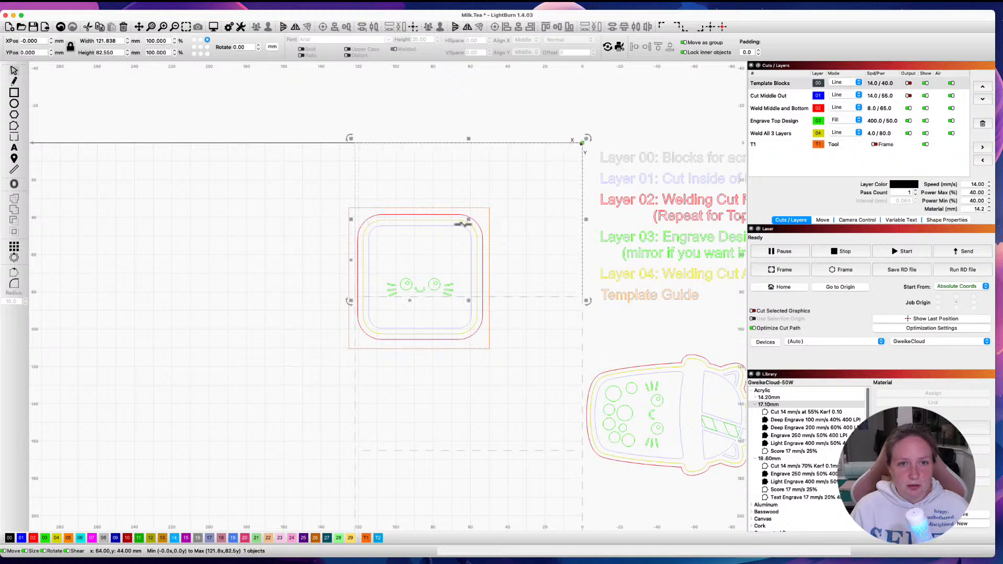
pyautogui.moveTo(468, 218); pyautogui.dragTo(463, 285)
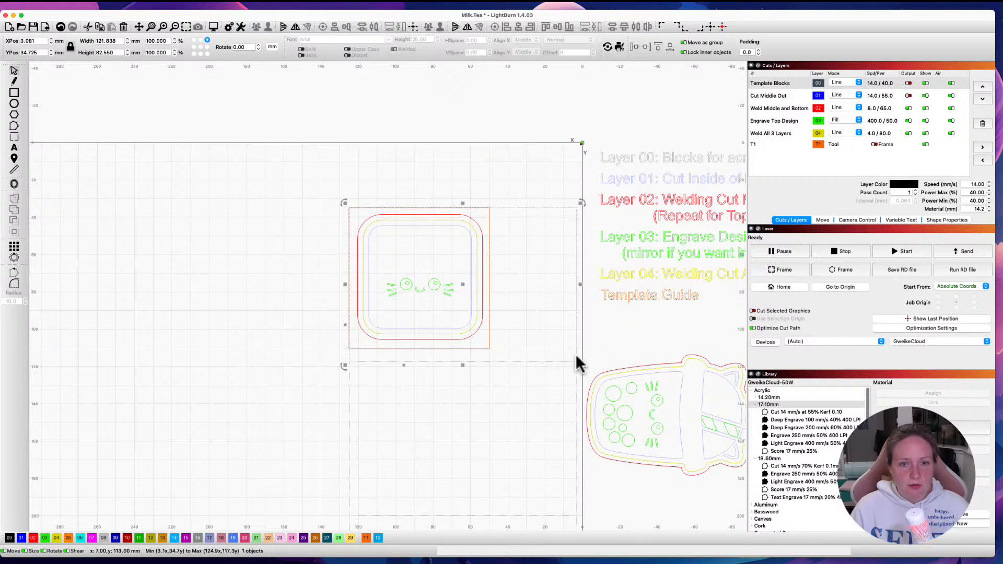
pyautogui.moveTo(577, 364); pyautogui.dragTo(521, 352)
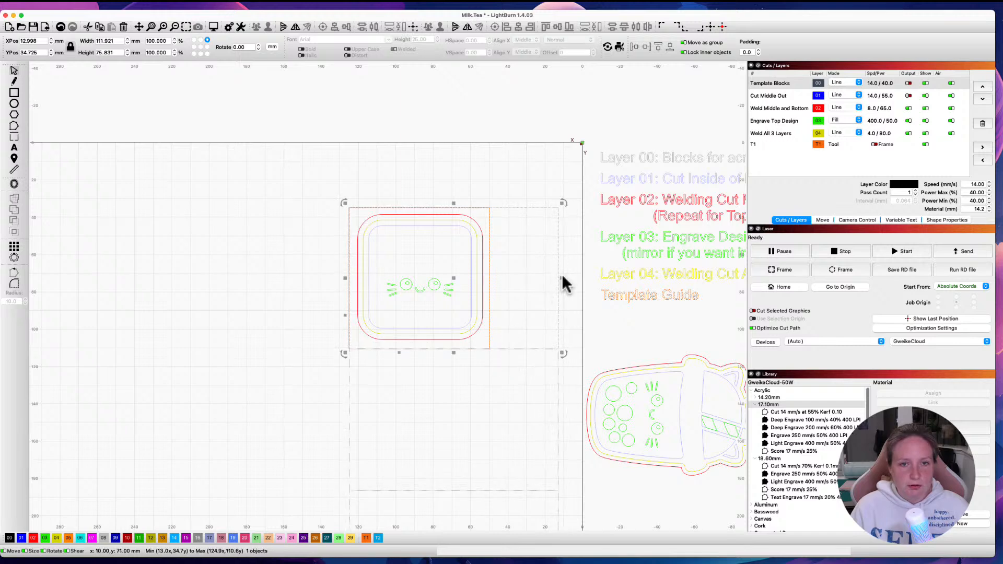
pyautogui.moveTo(555, 282); pyautogui.dragTo(494, 283)
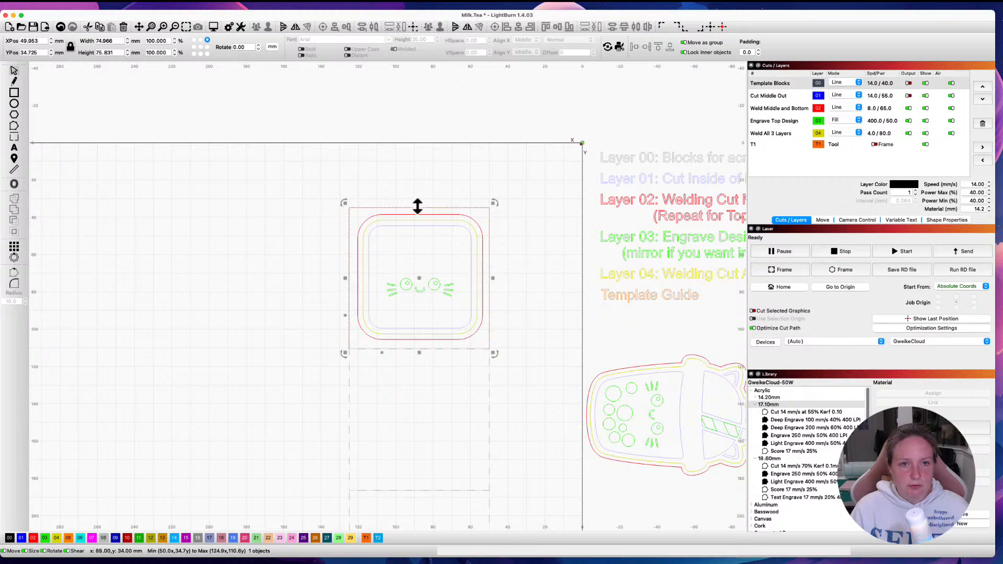
pyautogui.moveTo(418, 205); pyautogui.dragTo(418, 205)
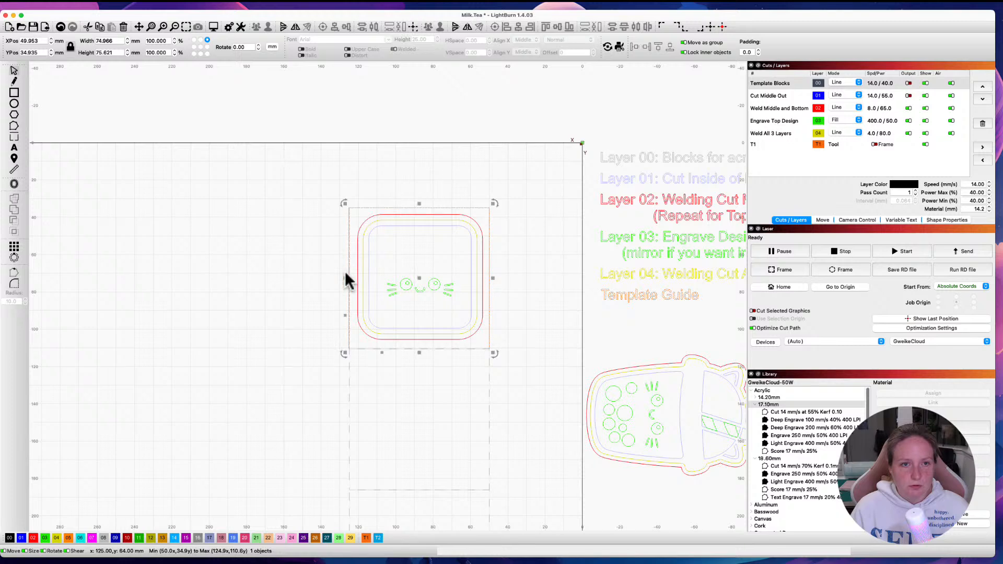
pyautogui.moveTo(347, 278); pyautogui.dragTo(346, 278)
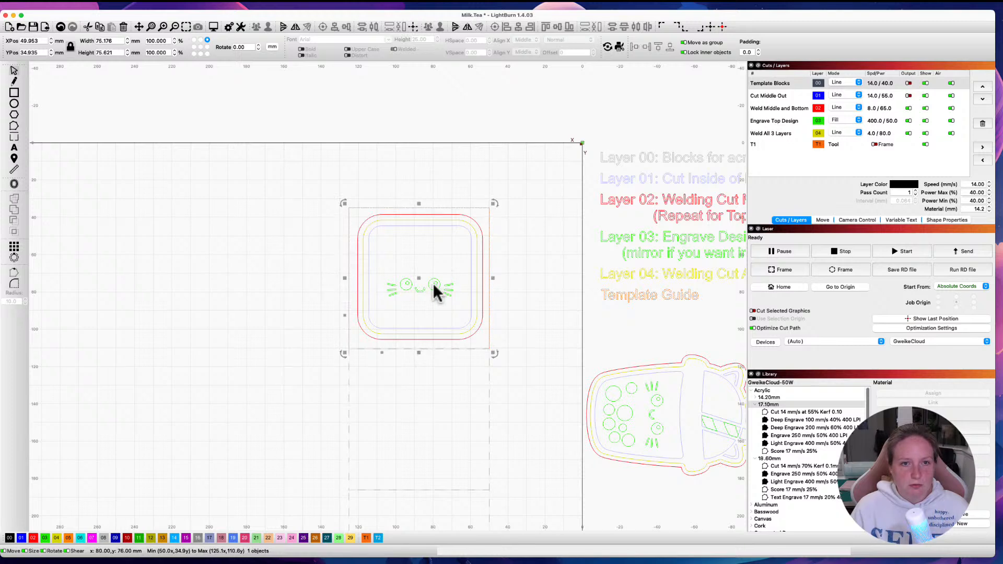
# Step: Return the resized template block to the origin corner at X 0, Y 0 and deselect it
pyautogui.moveTo(420, 277); pyautogui.dragTo(511, 213)
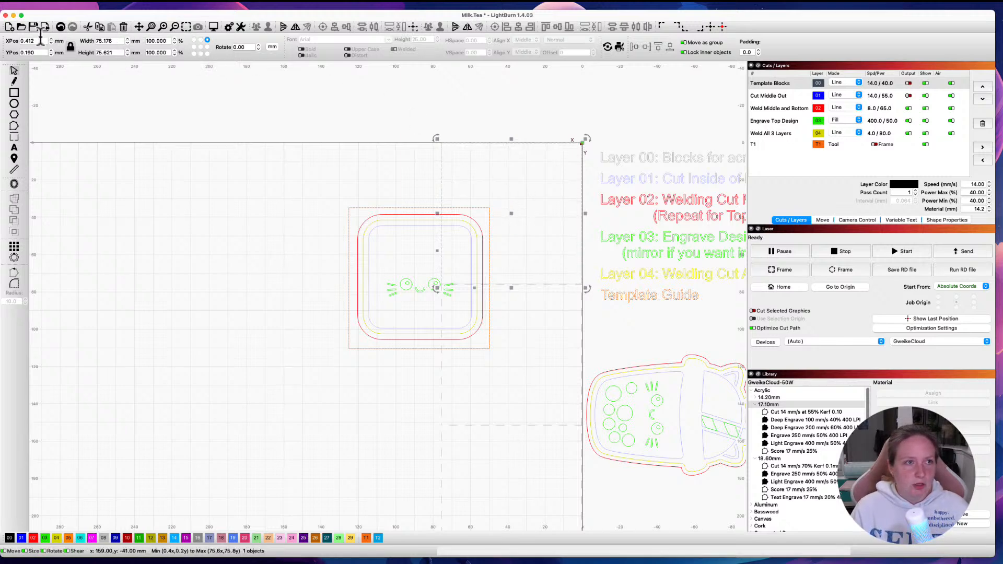
pyautogui.moveTo(36, 40); pyautogui.dragTo(12, 38)
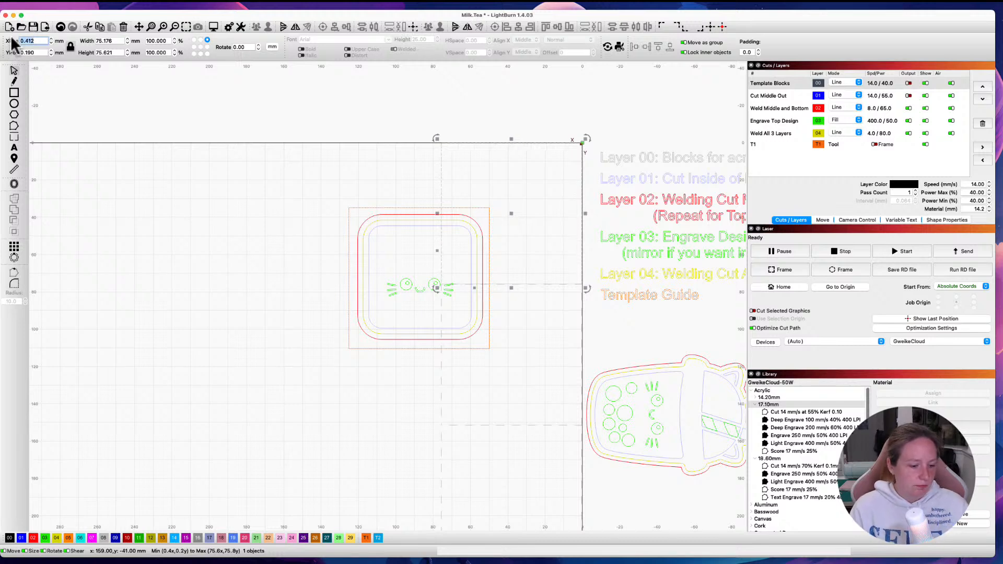
pyautogui.write('0')
pyautogui.press('Tab')
pyautogui.write('0')
pyautogui.press('Return')
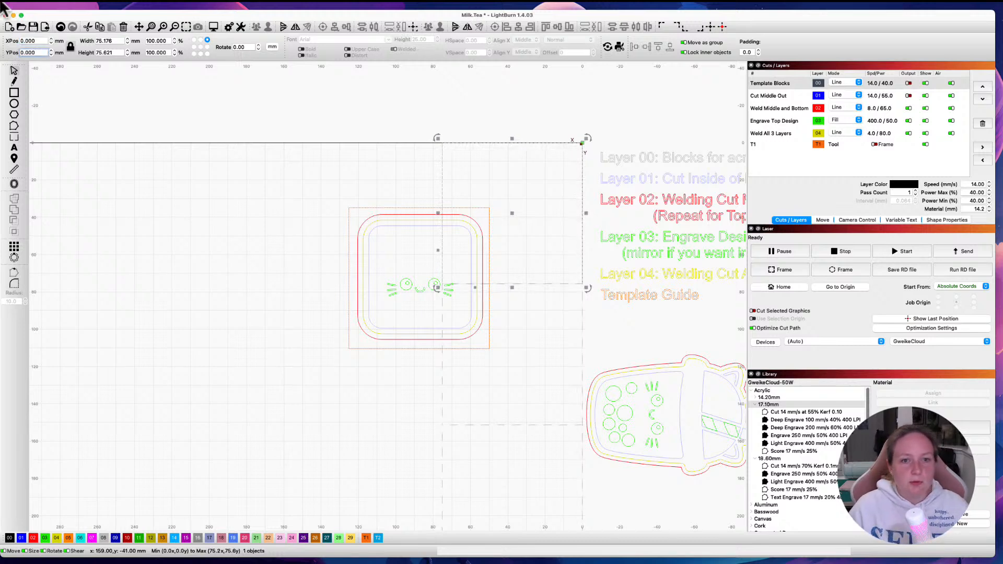
pyautogui.click(320, 327)
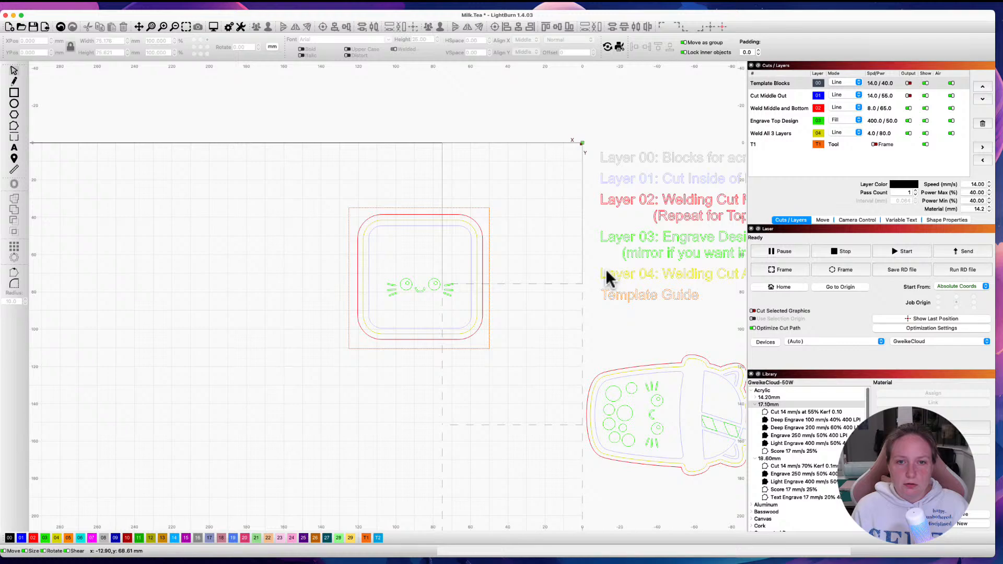
pyautogui.press('super+Tab')
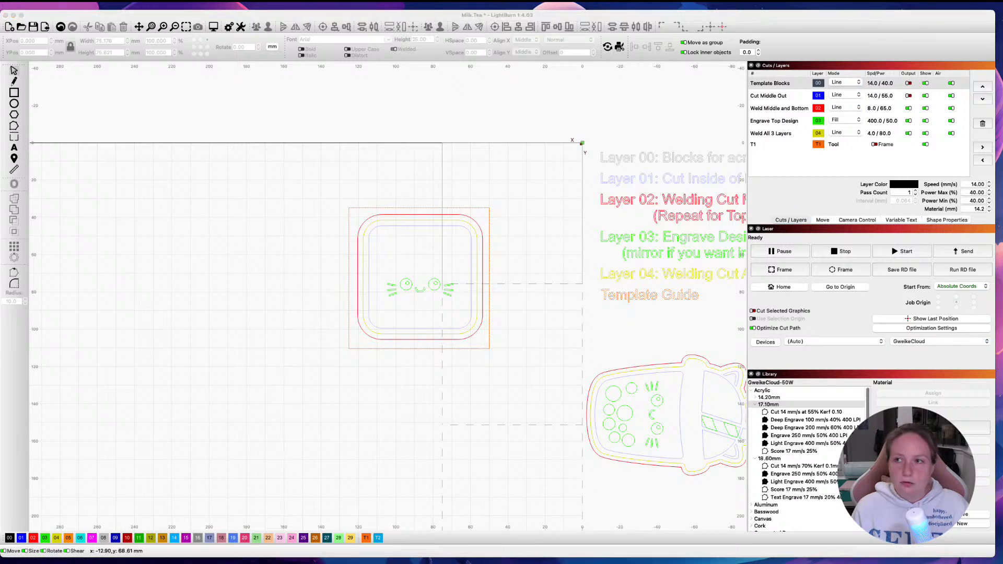